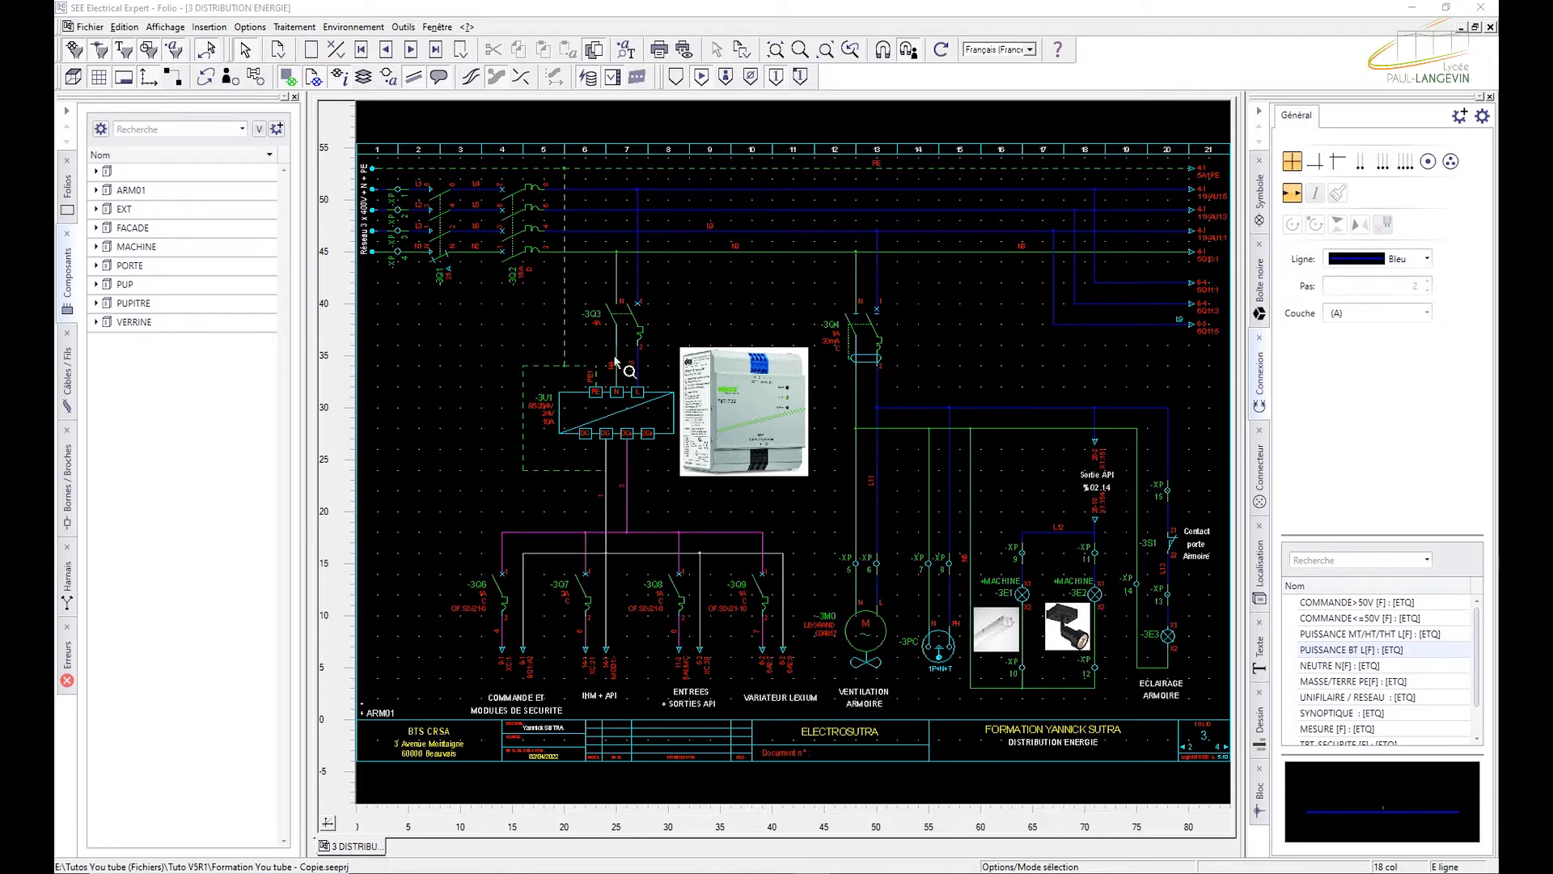
# Open the title block explorer and preview the environment's title blocks, including Cartouche a droite, Page A3 Horizontale and Page A0.
pyautogui.click(354, 27)
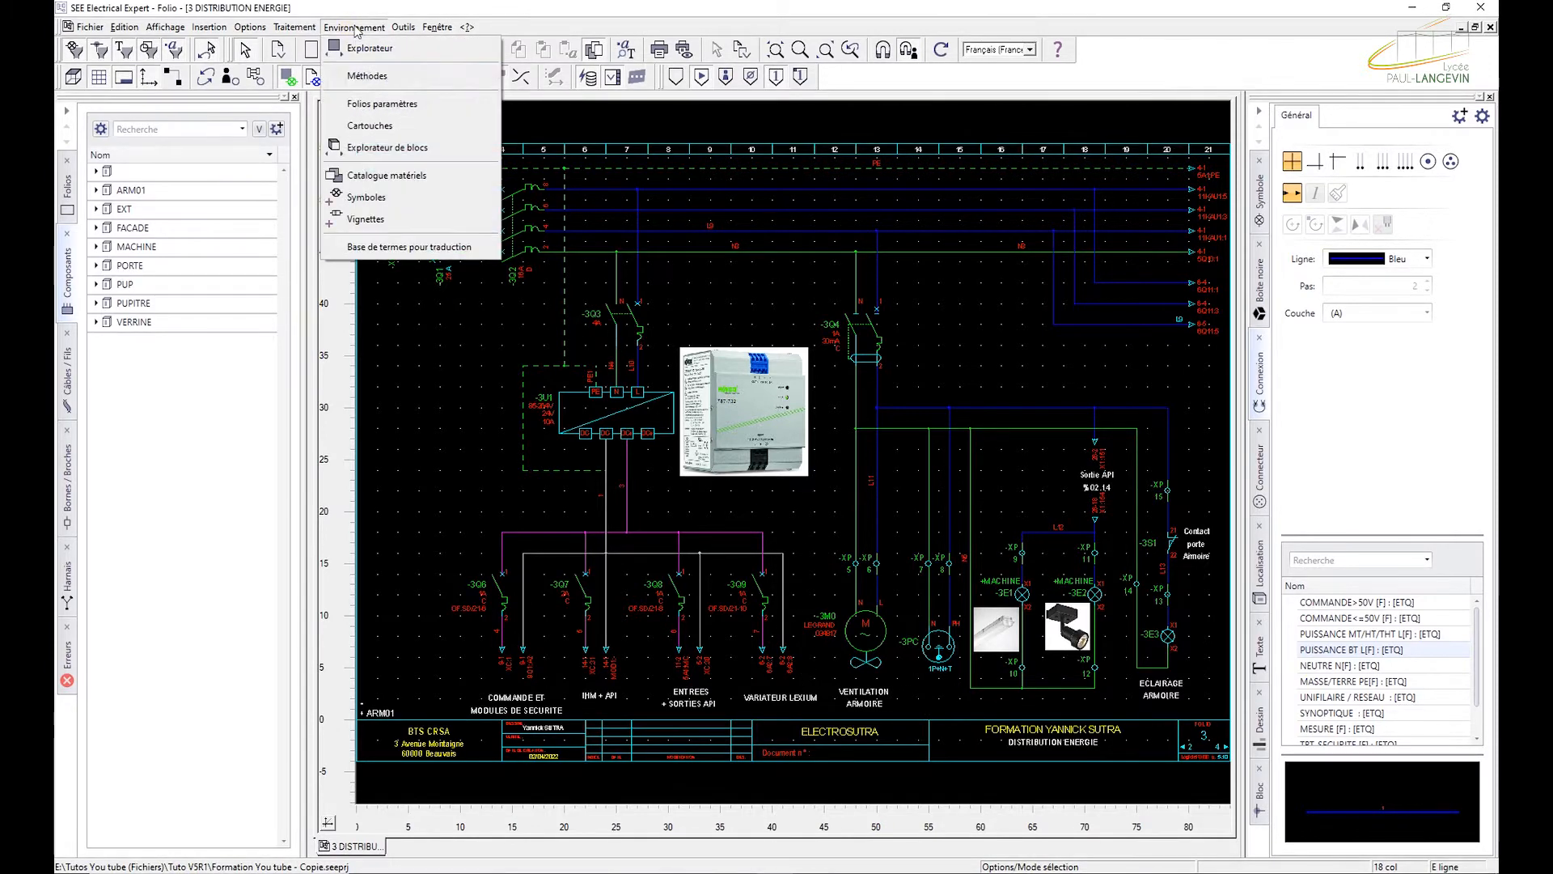
pyautogui.click(371, 126)
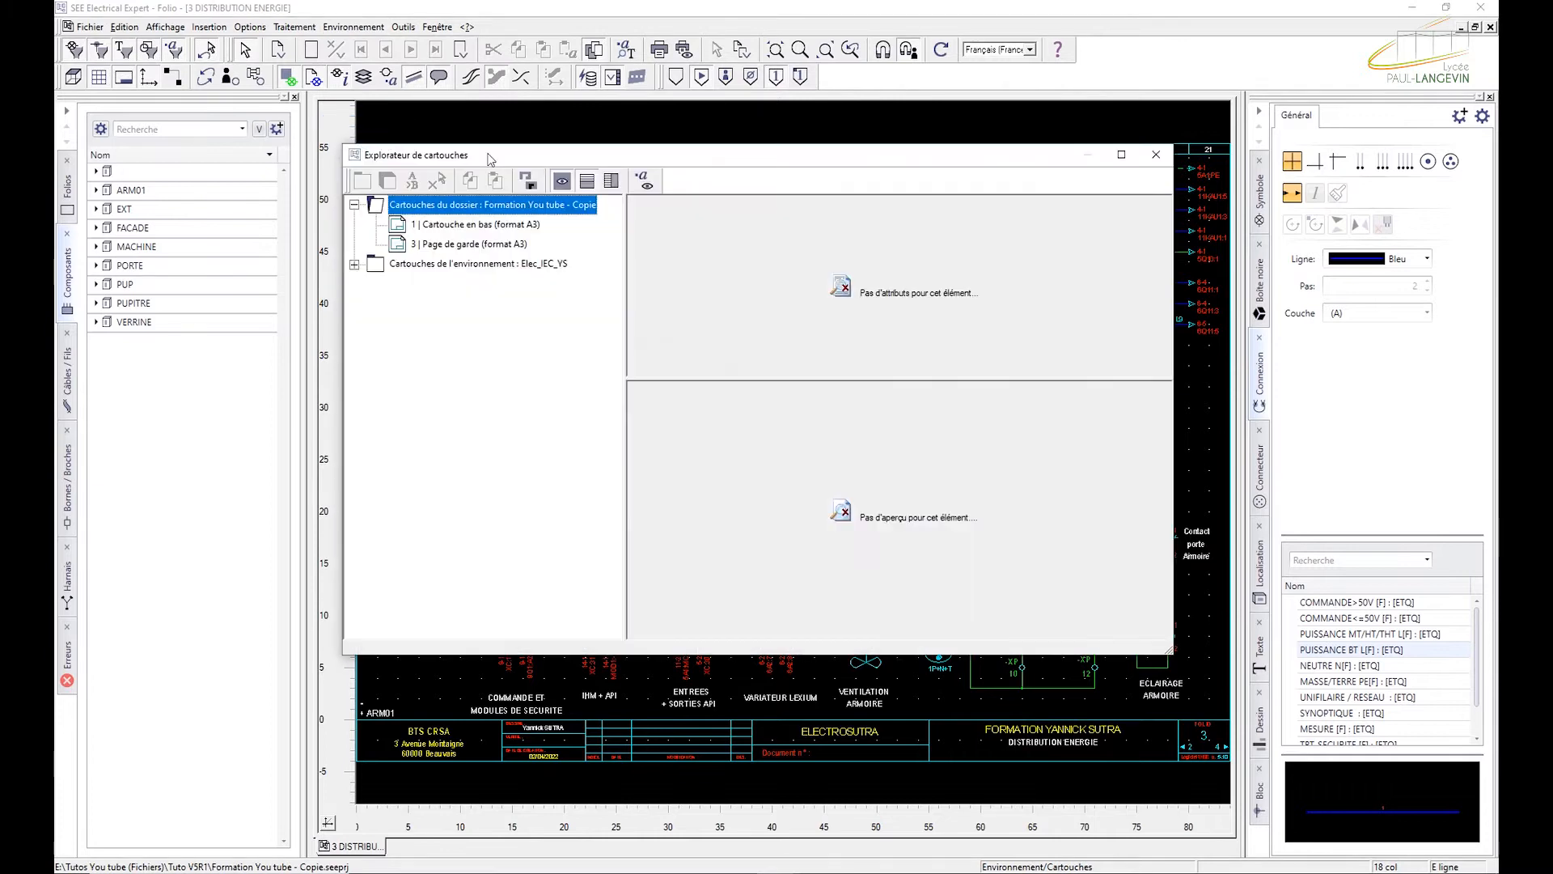
pyautogui.click(355, 263)
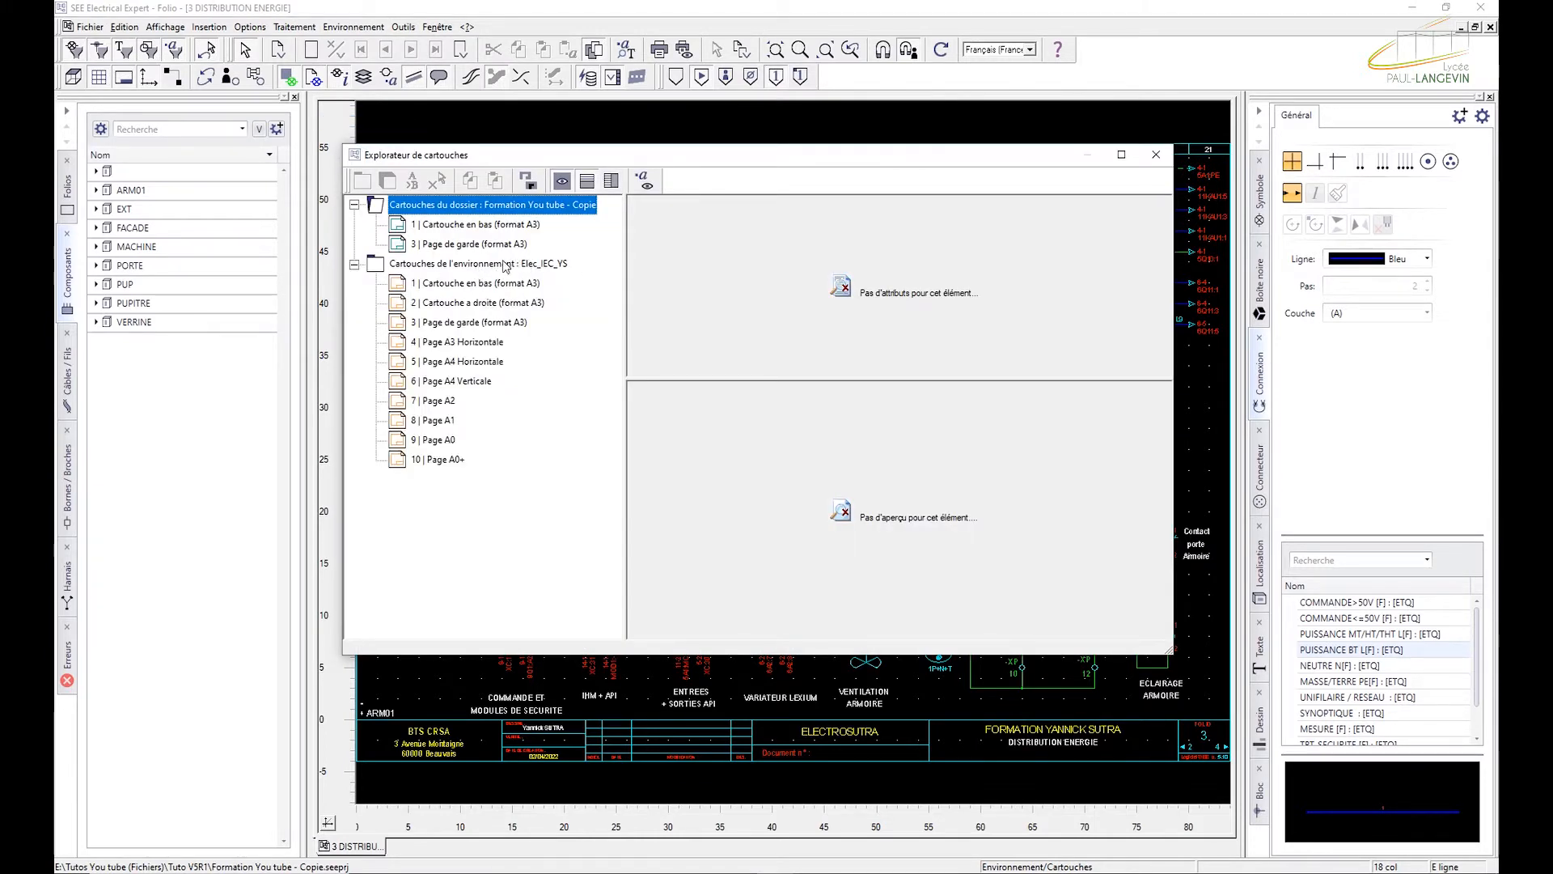
pyautogui.click(490, 282)
pyautogui.click(466, 303)
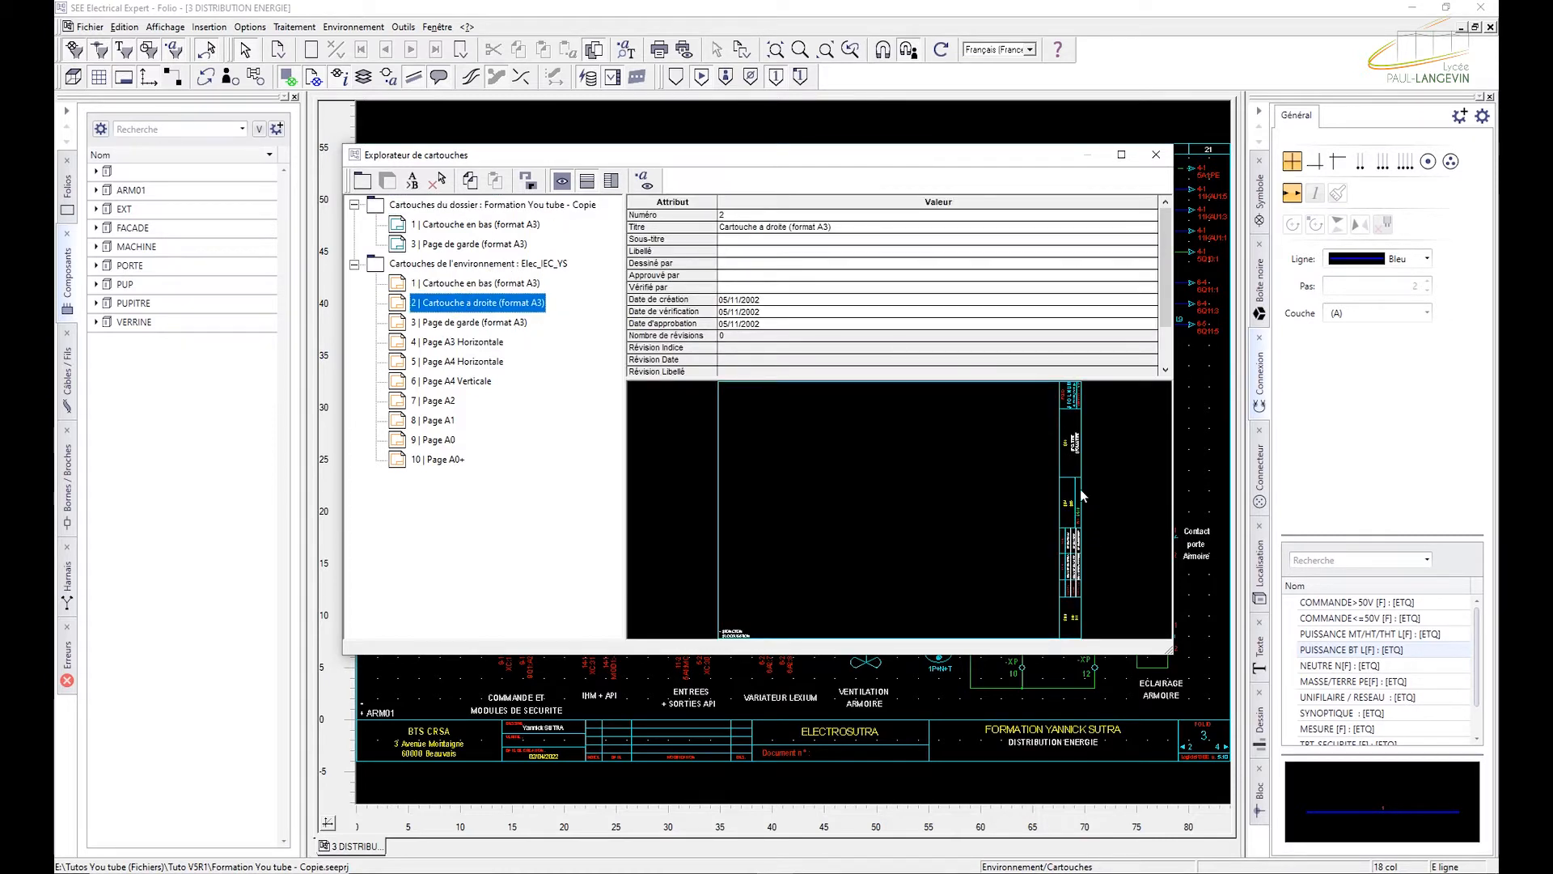
pyautogui.click(449, 342)
pyautogui.click(427, 362)
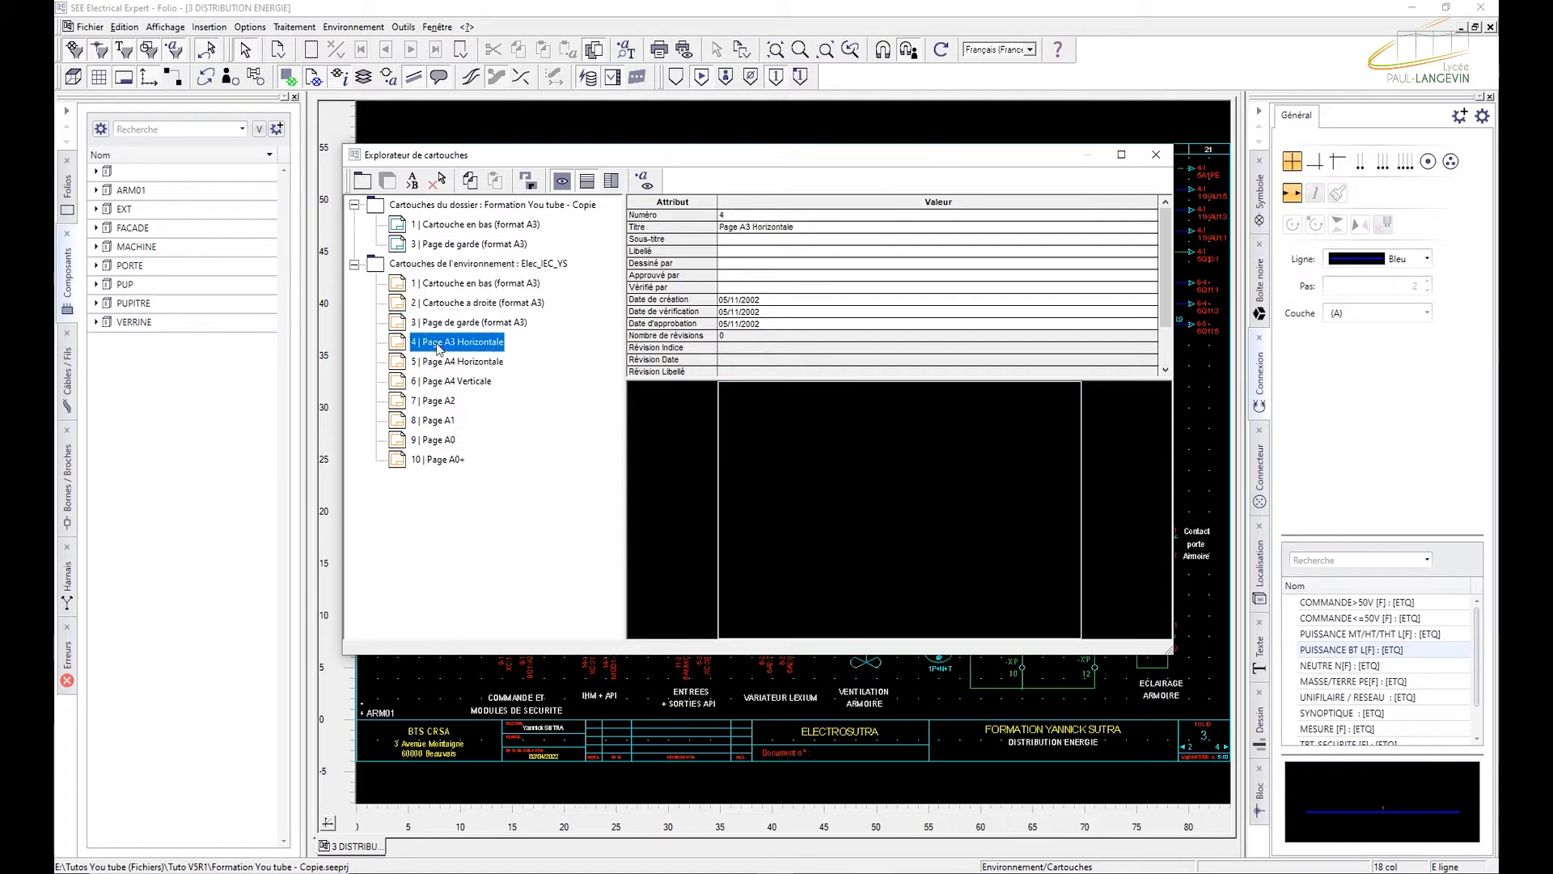
pyautogui.click(424, 399)
pyautogui.click(433, 439)
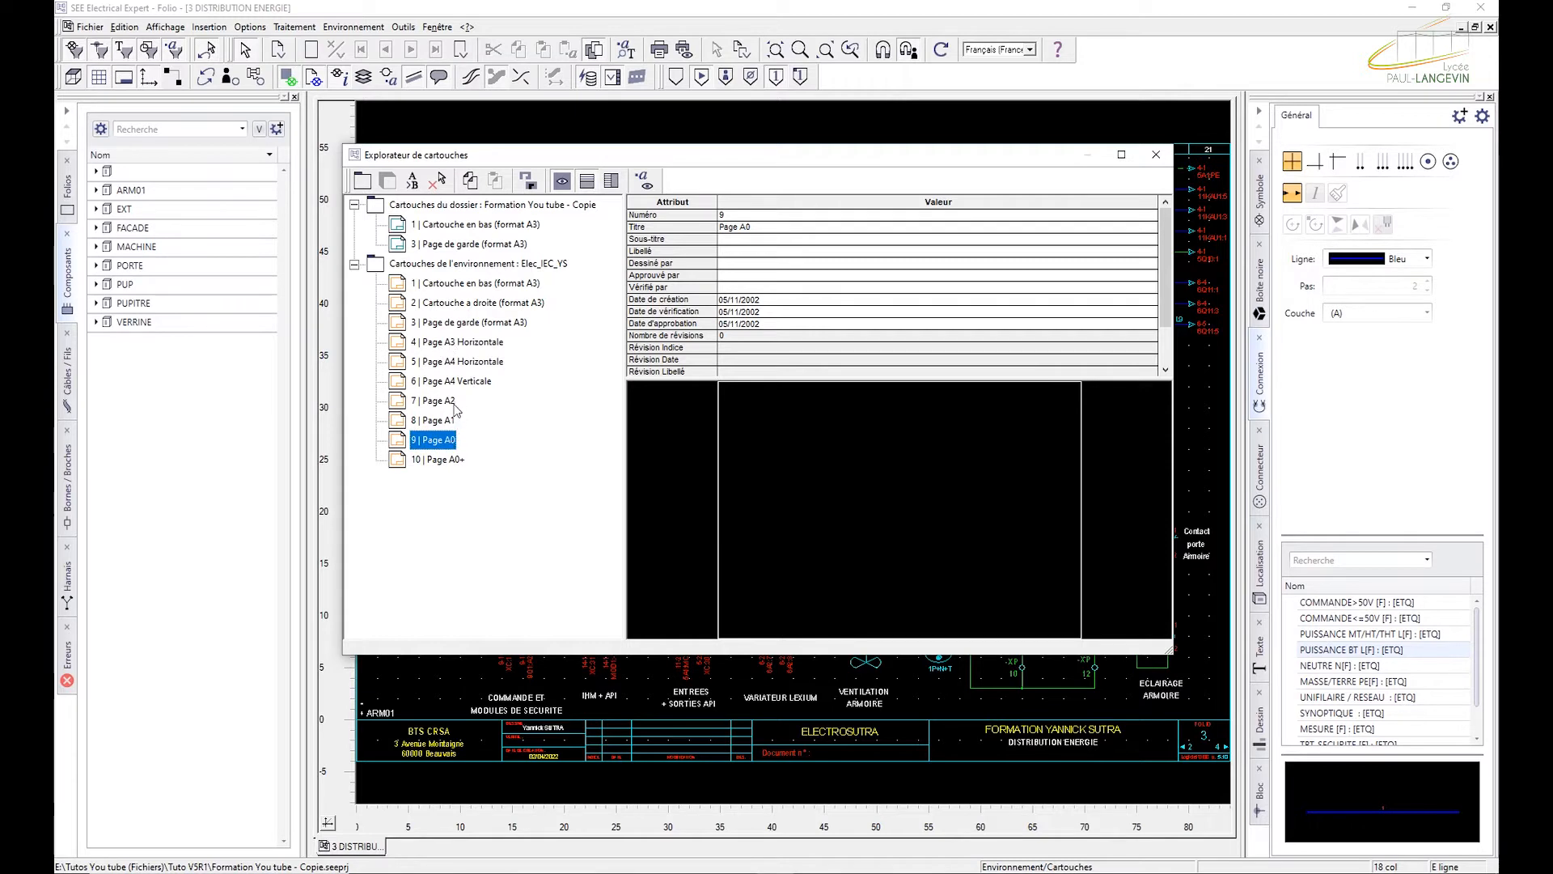
# Open the project's title block 3, Page de garde (format A3), and examine the text variables in its frames.
pyautogui.click(465, 245)
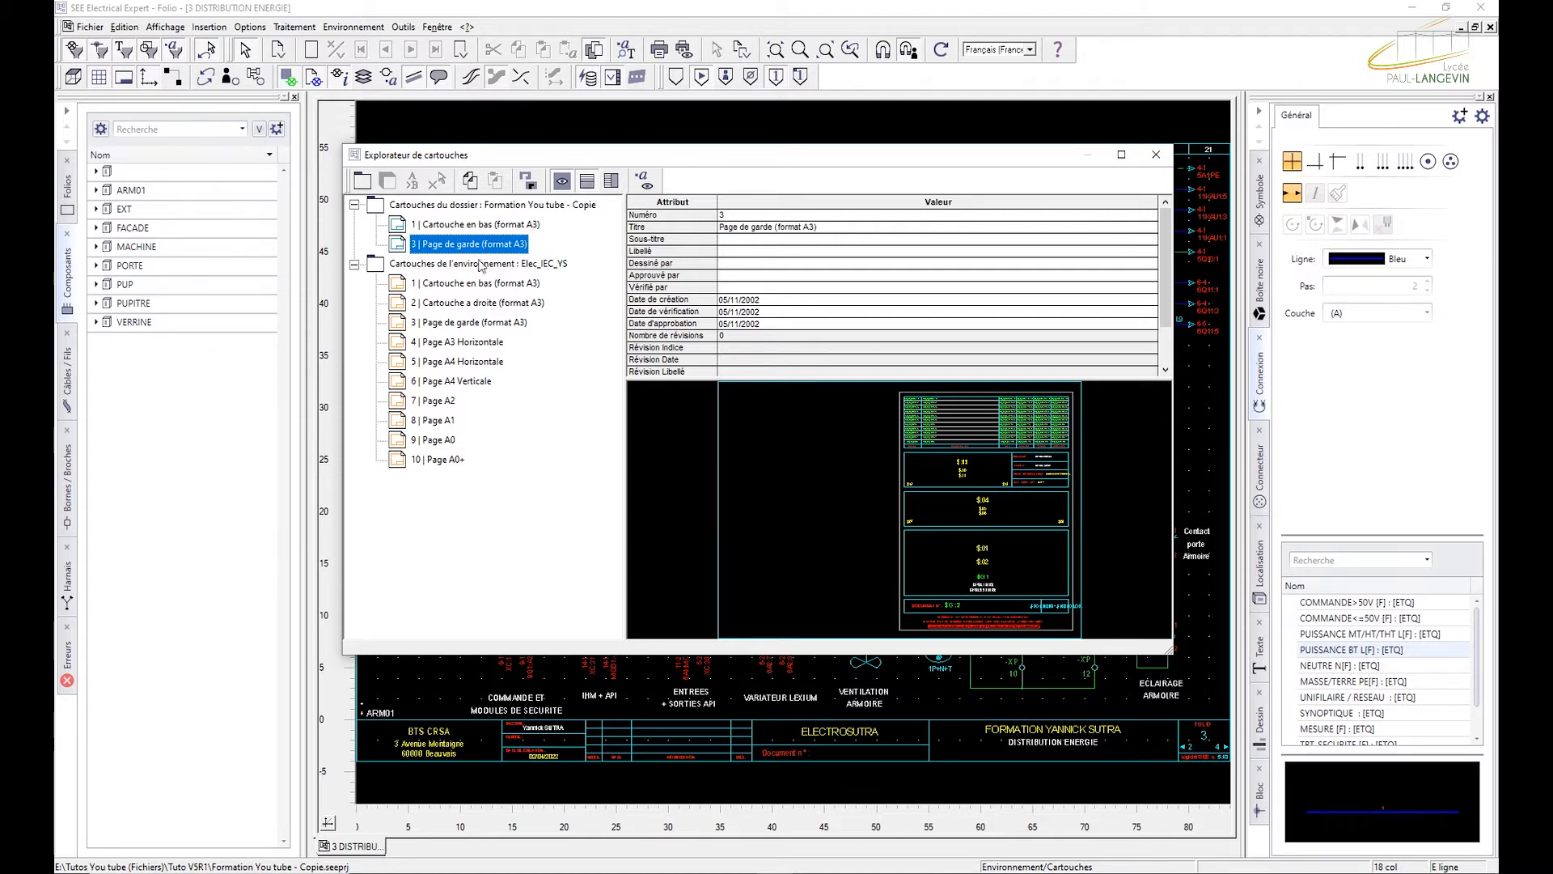
pyautogui.doubleClick(411, 244)
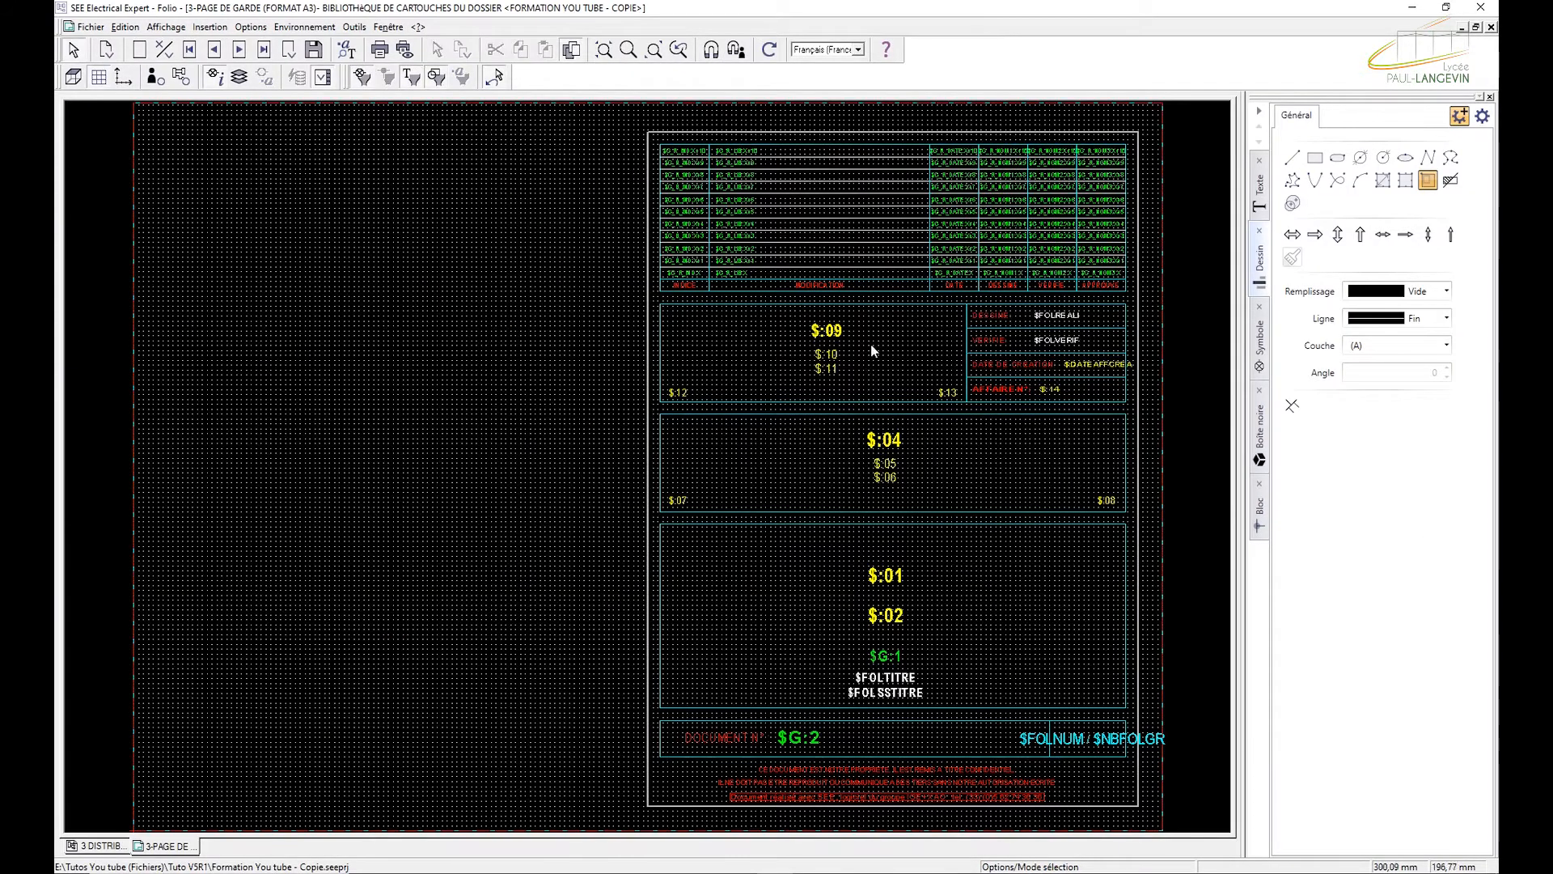
pyautogui.scroll(4, 873, 283)
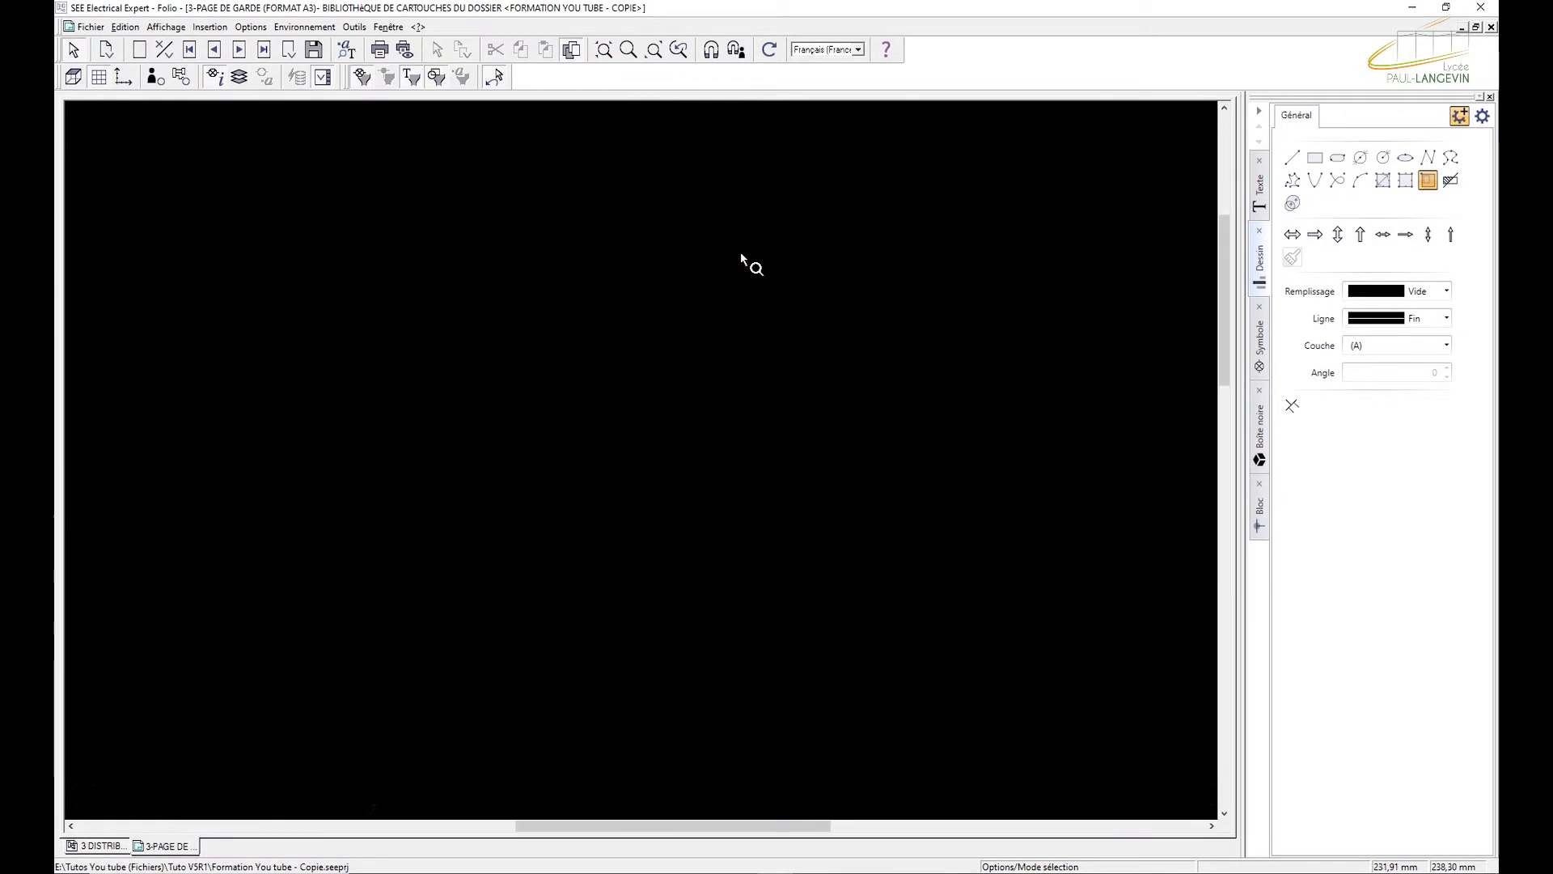
pyautogui.scroll(-2, 763, 389)
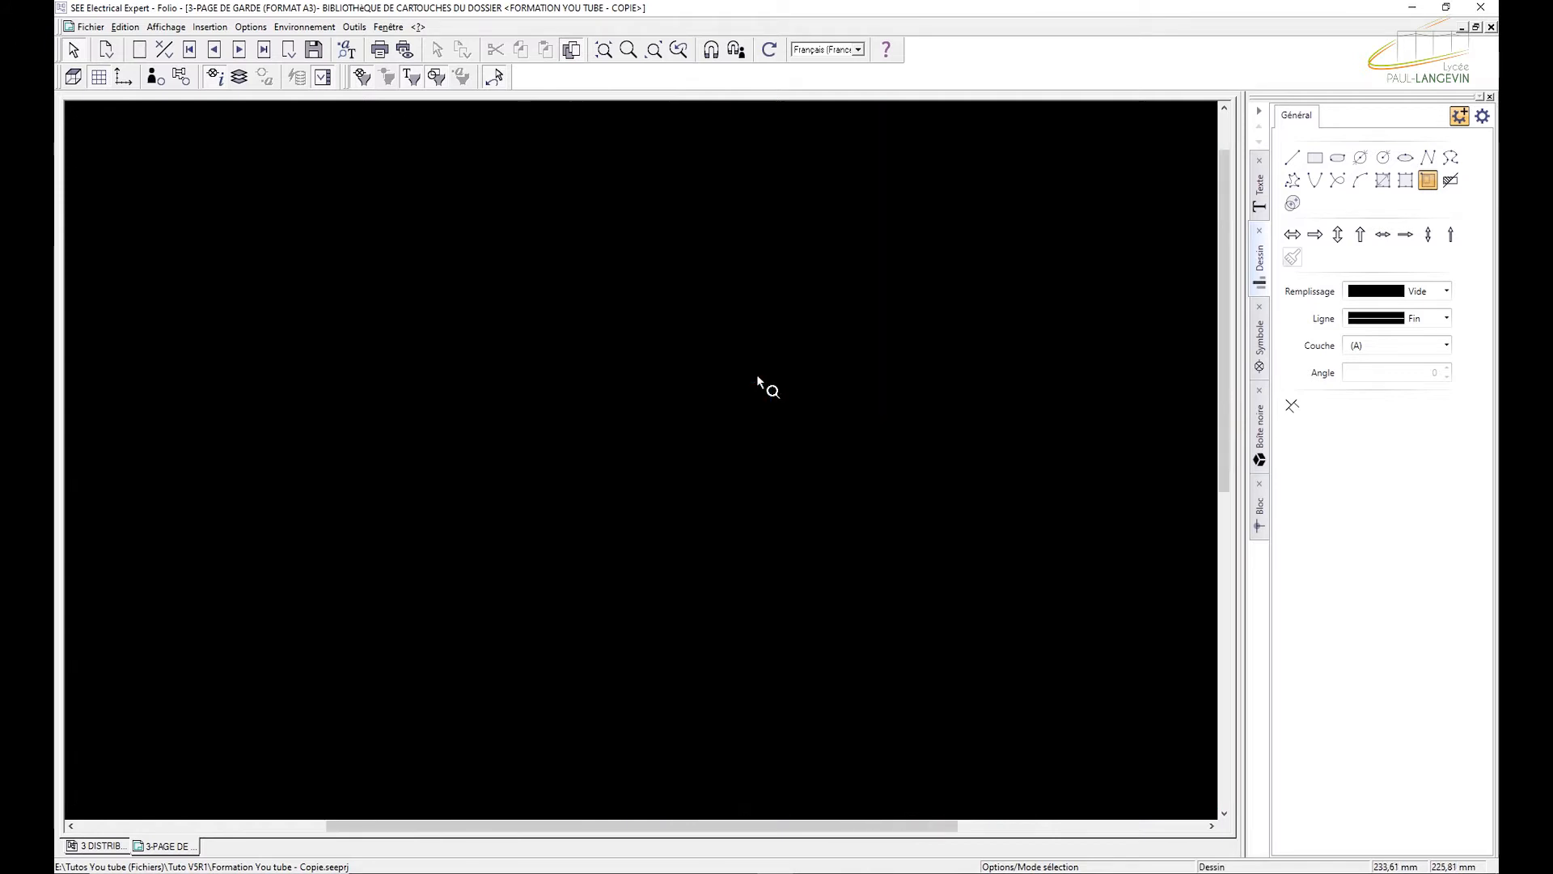
pyautogui.scroll(-2, 946, 444)
pyautogui.scroll(-3, 858, 511)
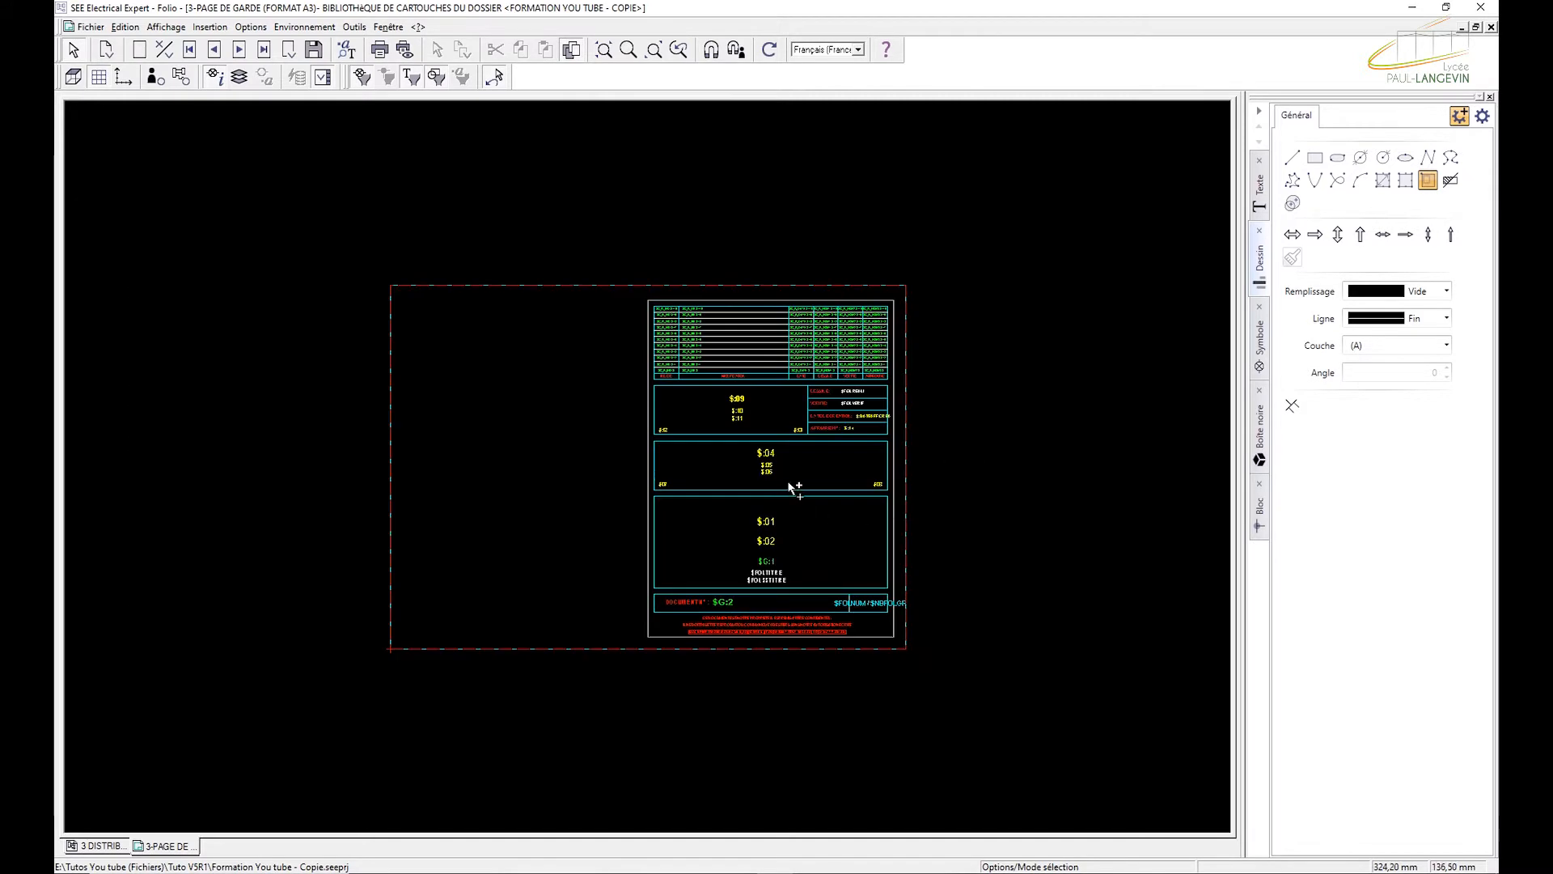
pyautogui.scroll(3, 811, 485)
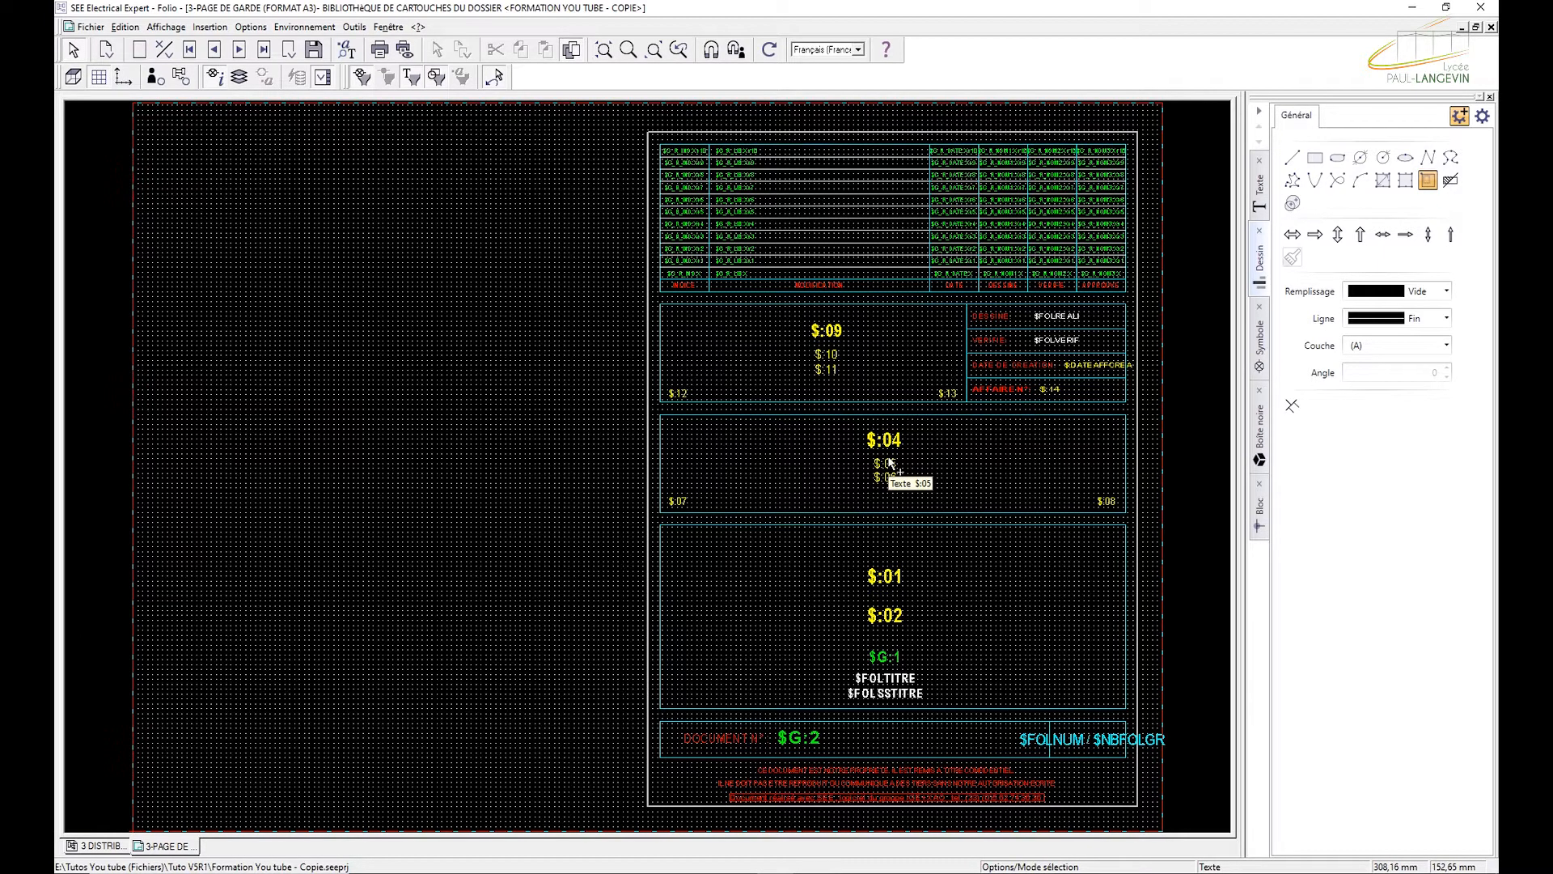
pyautogui.scroll(2, 1092, 339)
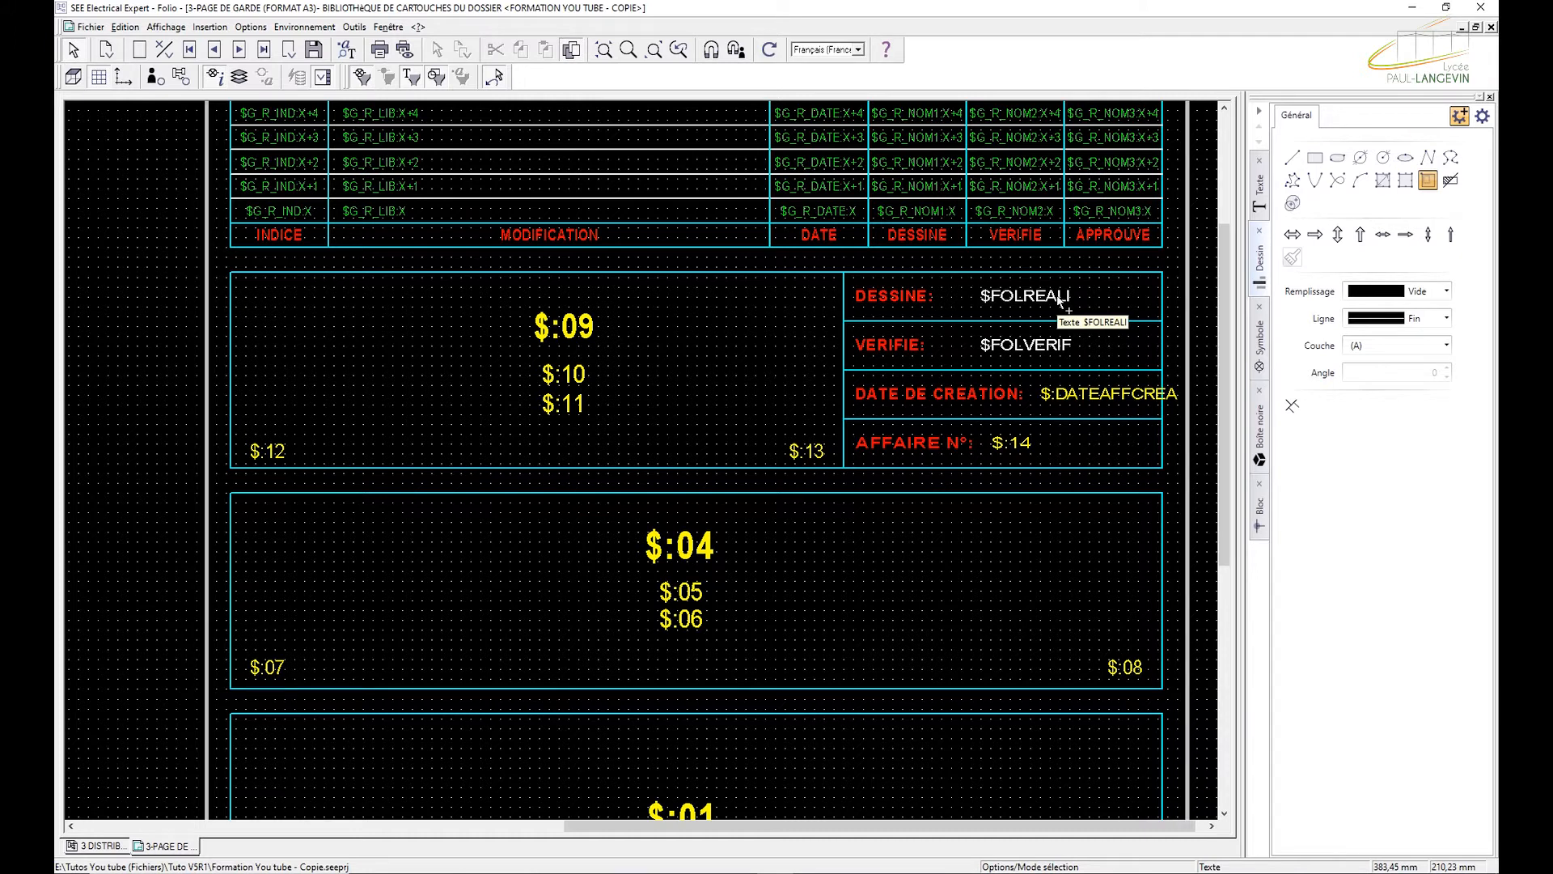
pyautogui.scroll(-2, 662, 372)
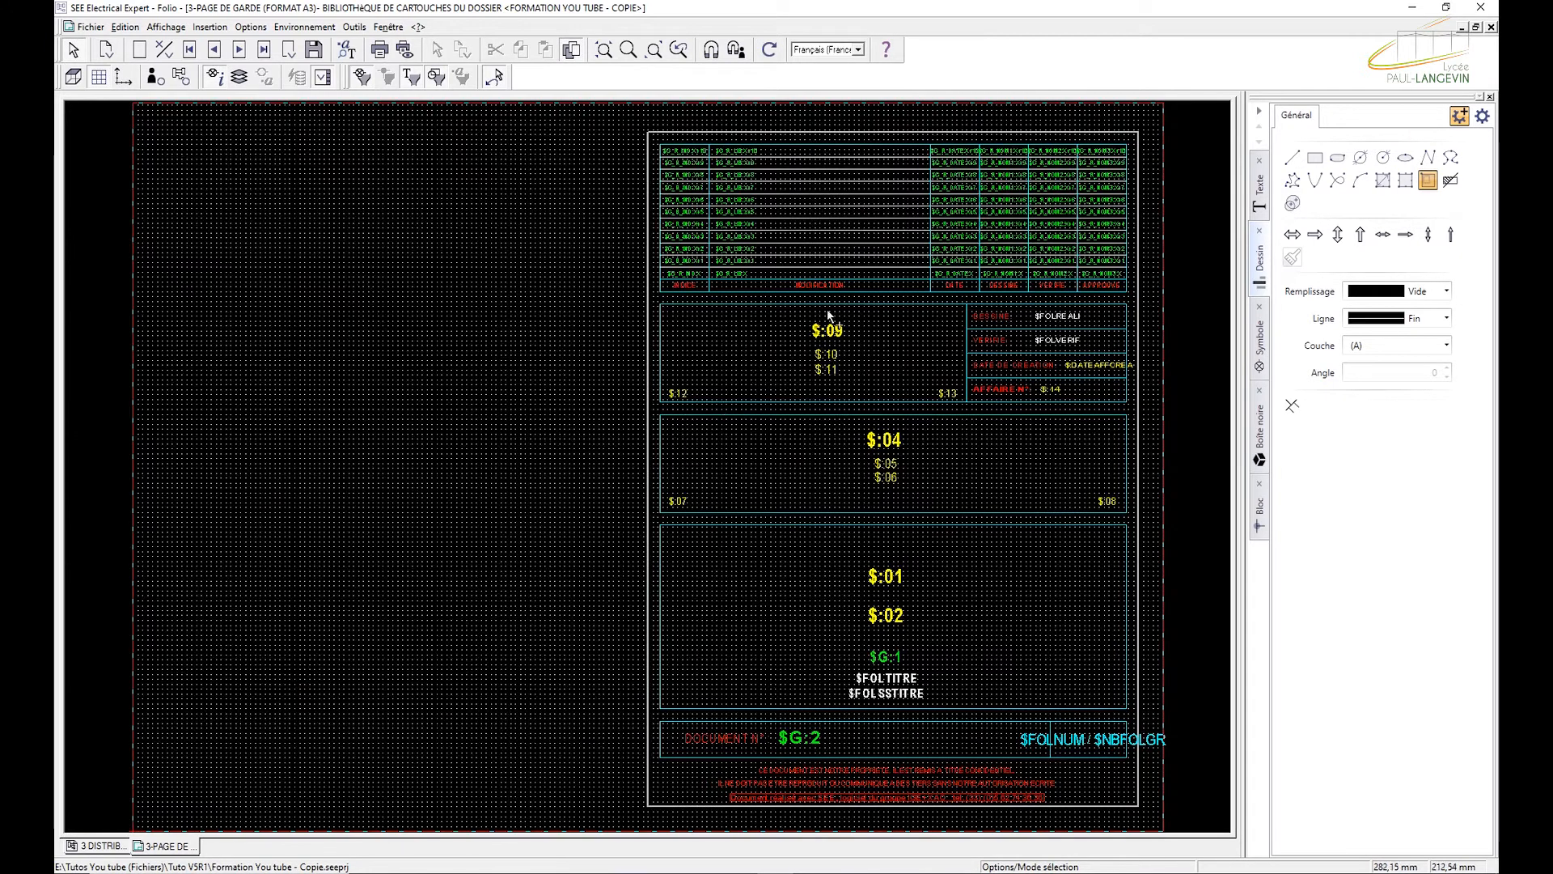
pyautogui.scroll(2, 819, 341)
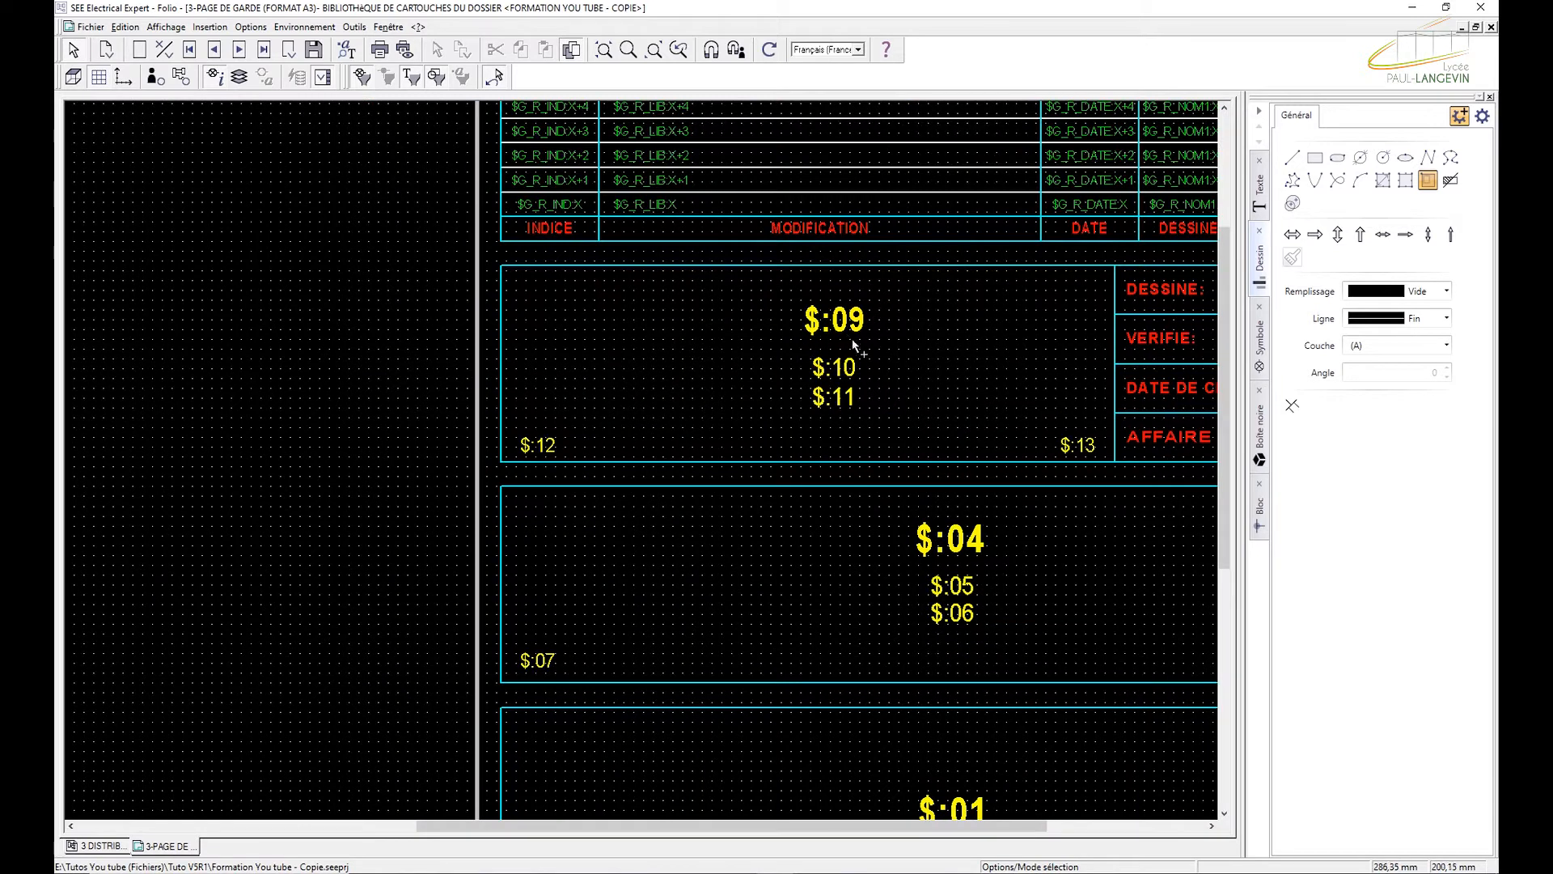
pyautogui.scroll(-2, 849, 356)
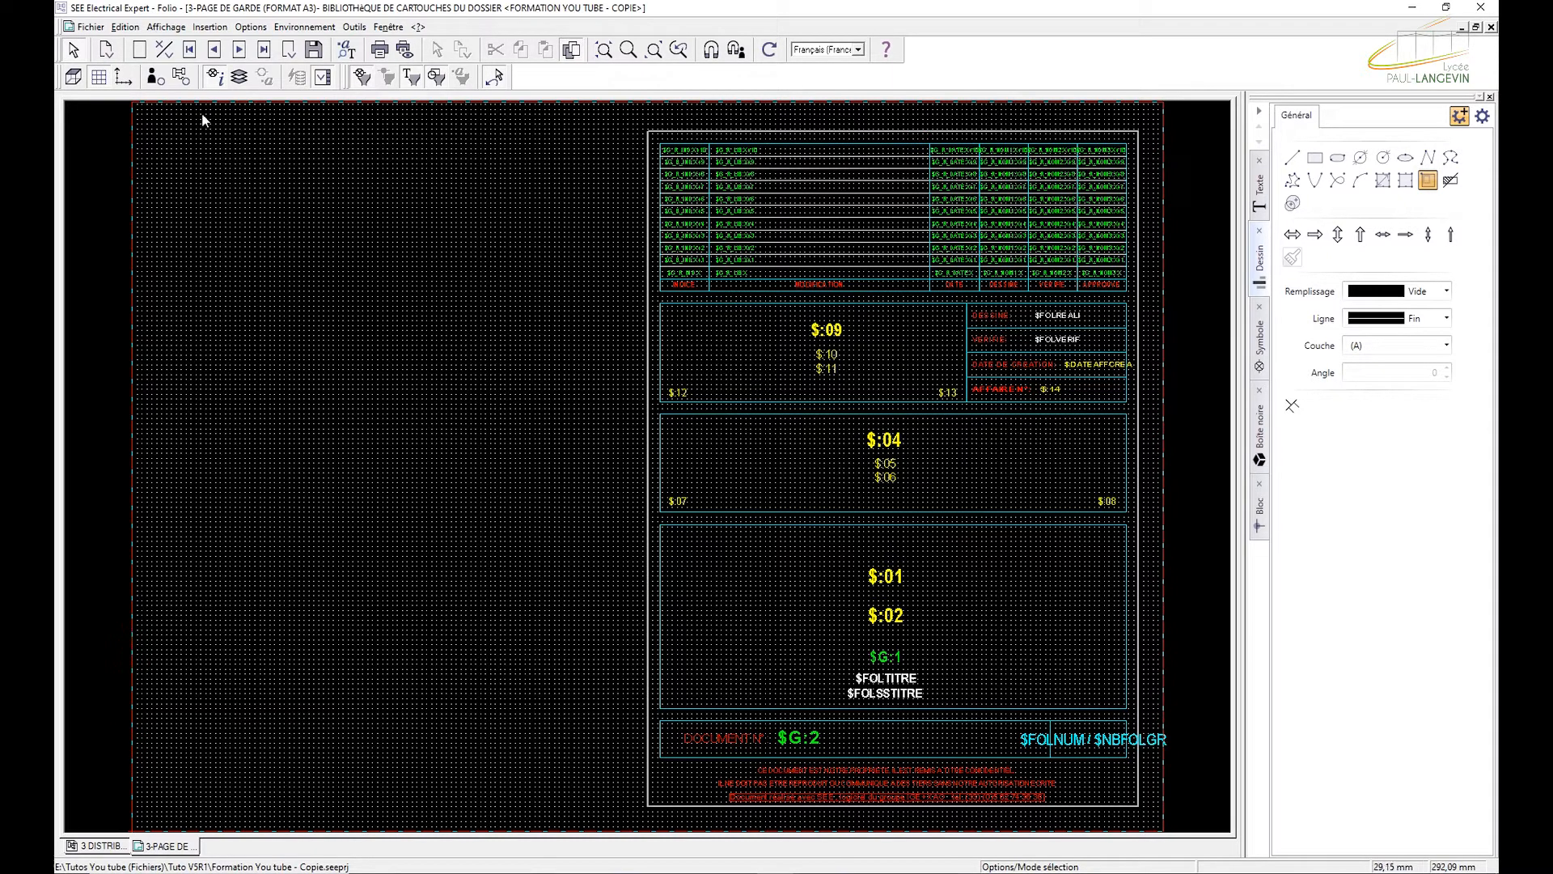
pyautogui.click(92, 27)
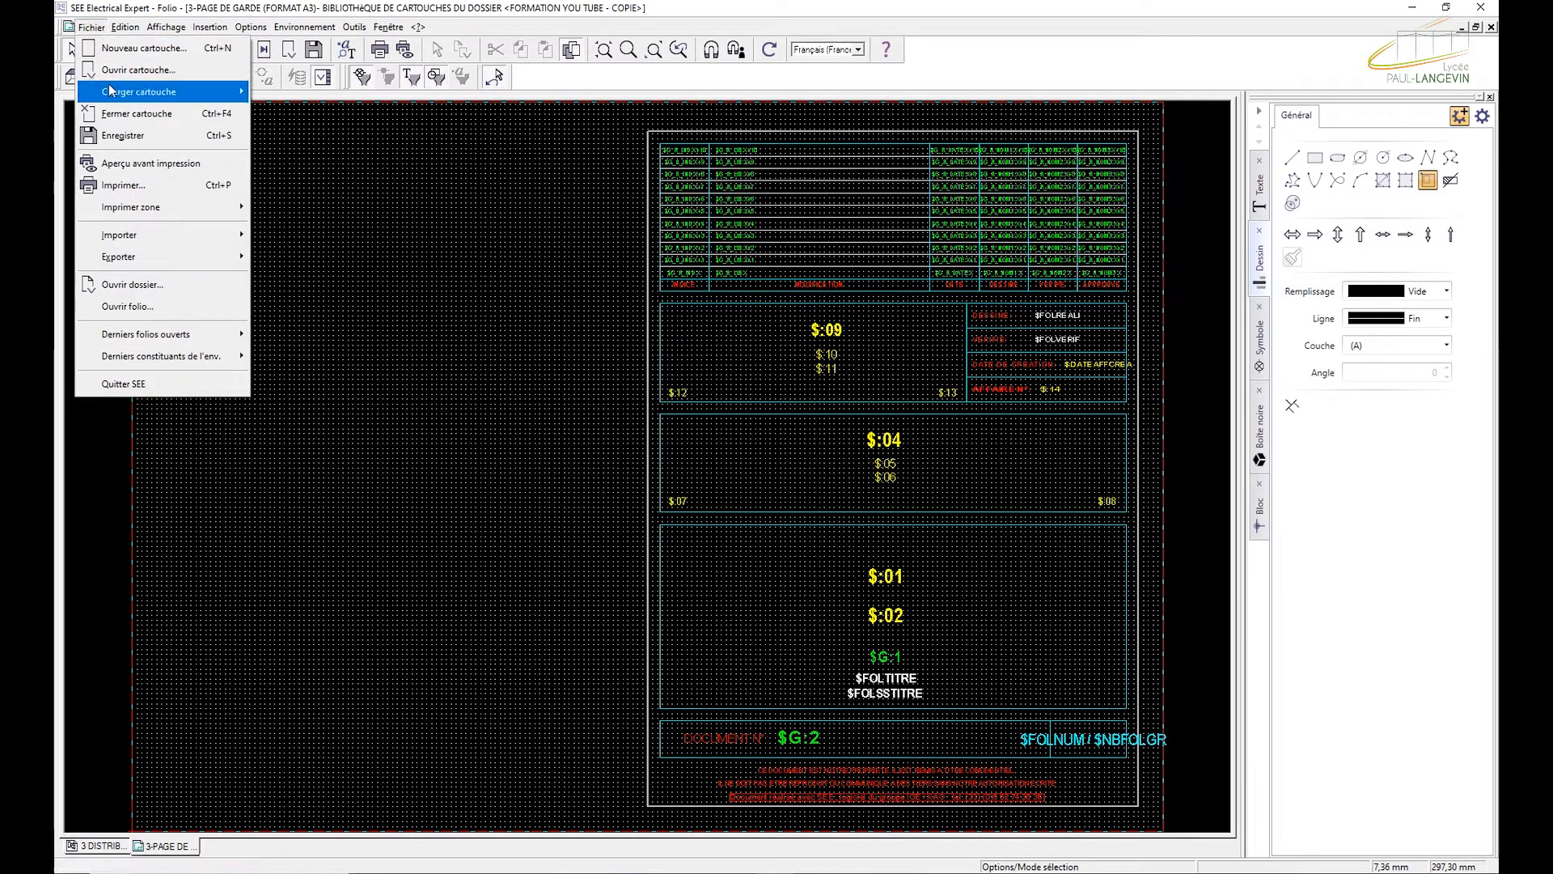
pyautogui.click(301, 28)
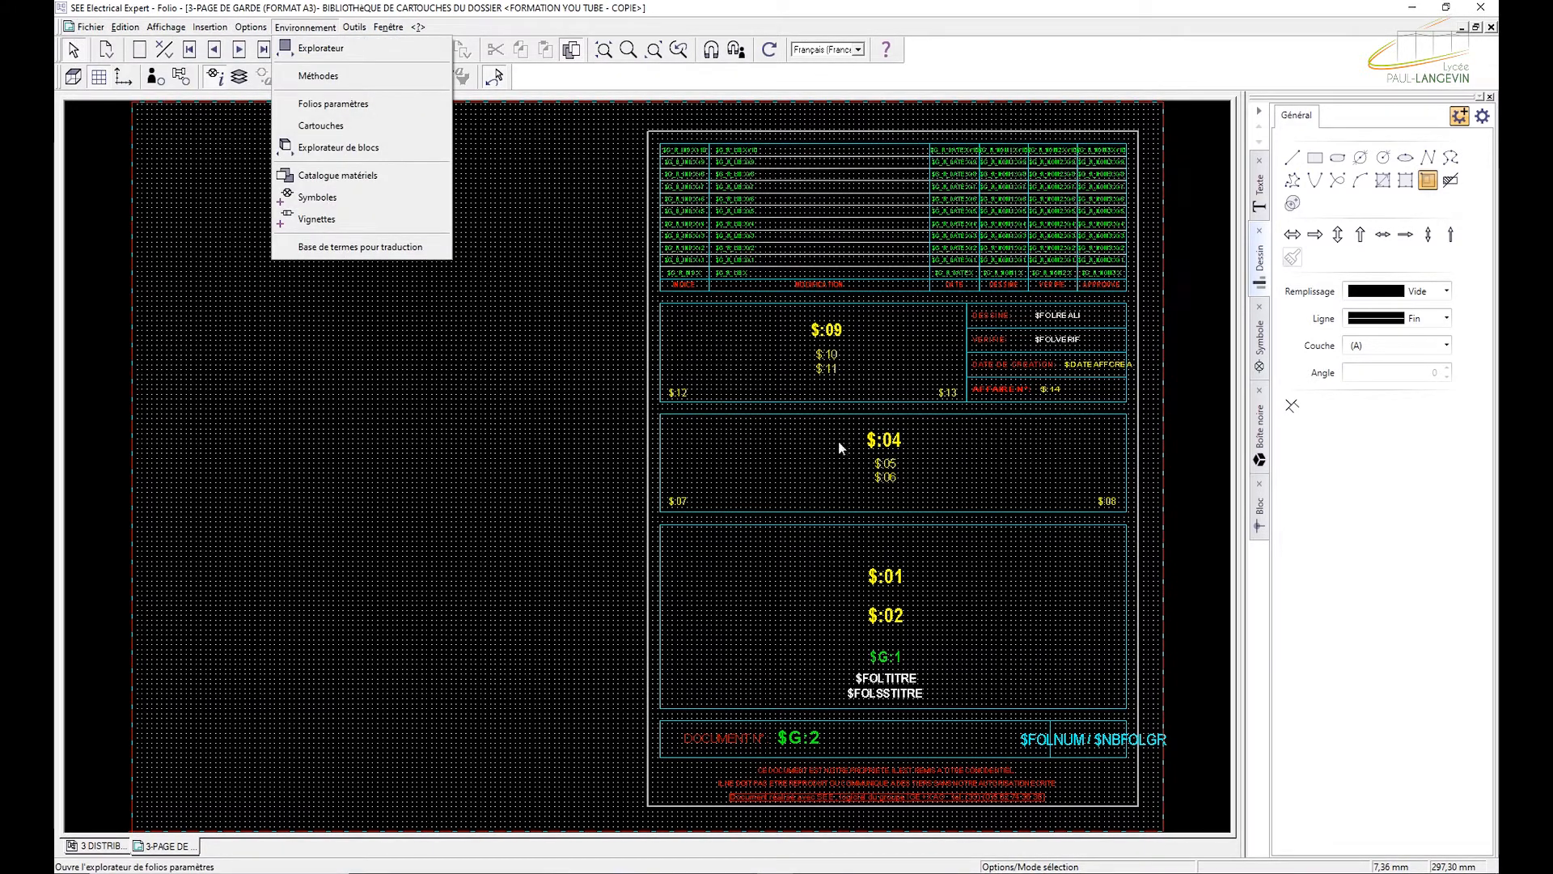
pyautogui.click(996, 600)
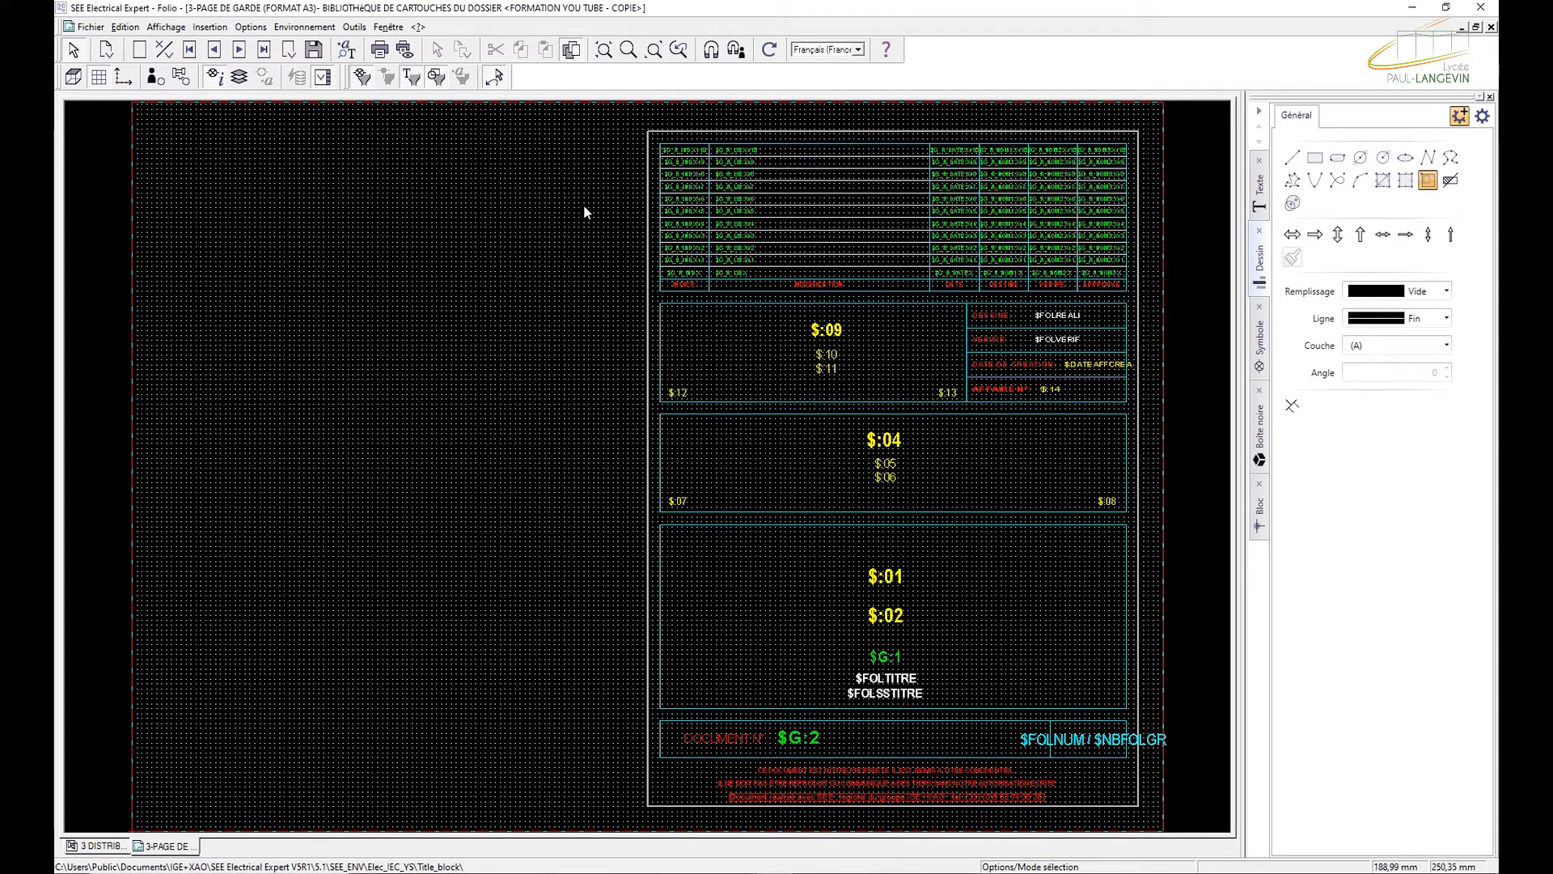
# Open the project's title block 1, Cartouche en bas (format A3), for editing.
pyautogui.click(306, 27)
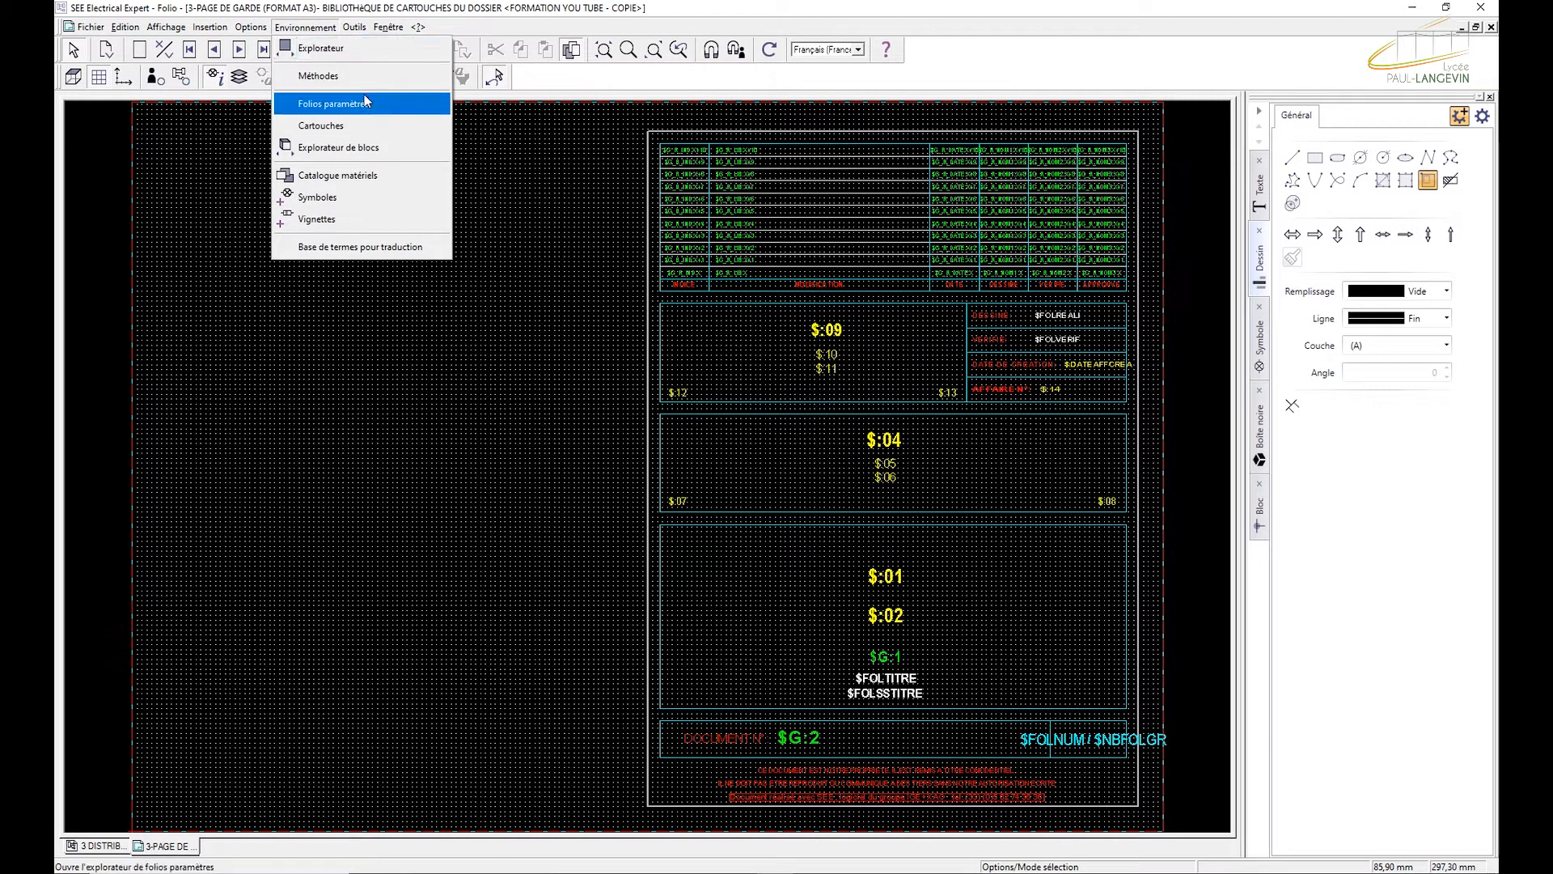
pyautogui.click(348, 126)
pyautogui.doubleClick(477, 224)
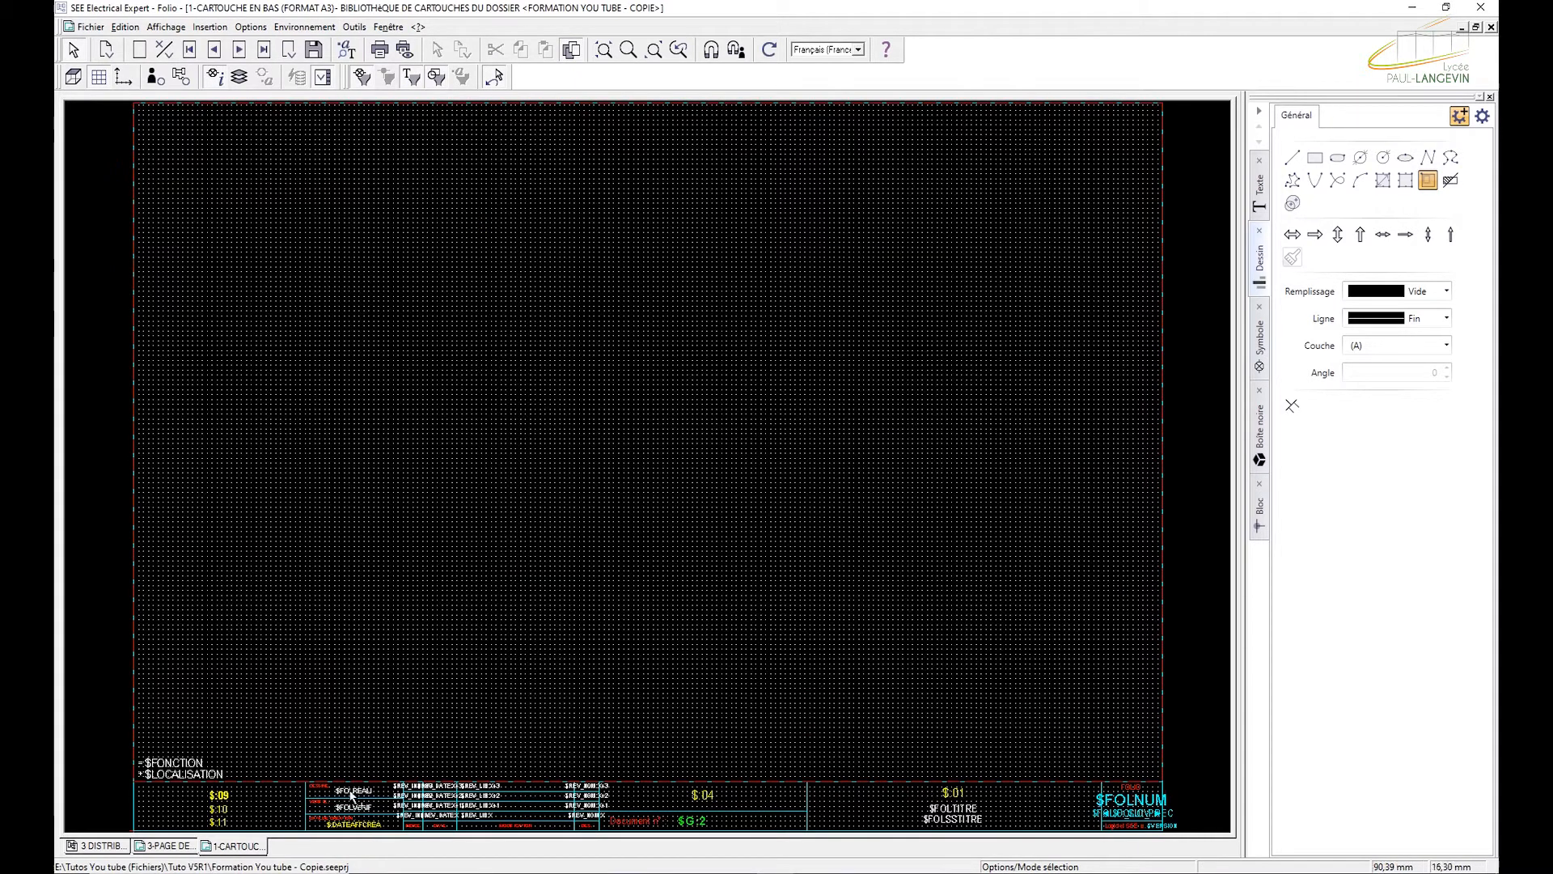
# Insert the image logo_paul_langevin.jpg in the empty drawing area above the title block's first cells.
pyautogui.scroll(2, 313, 816)
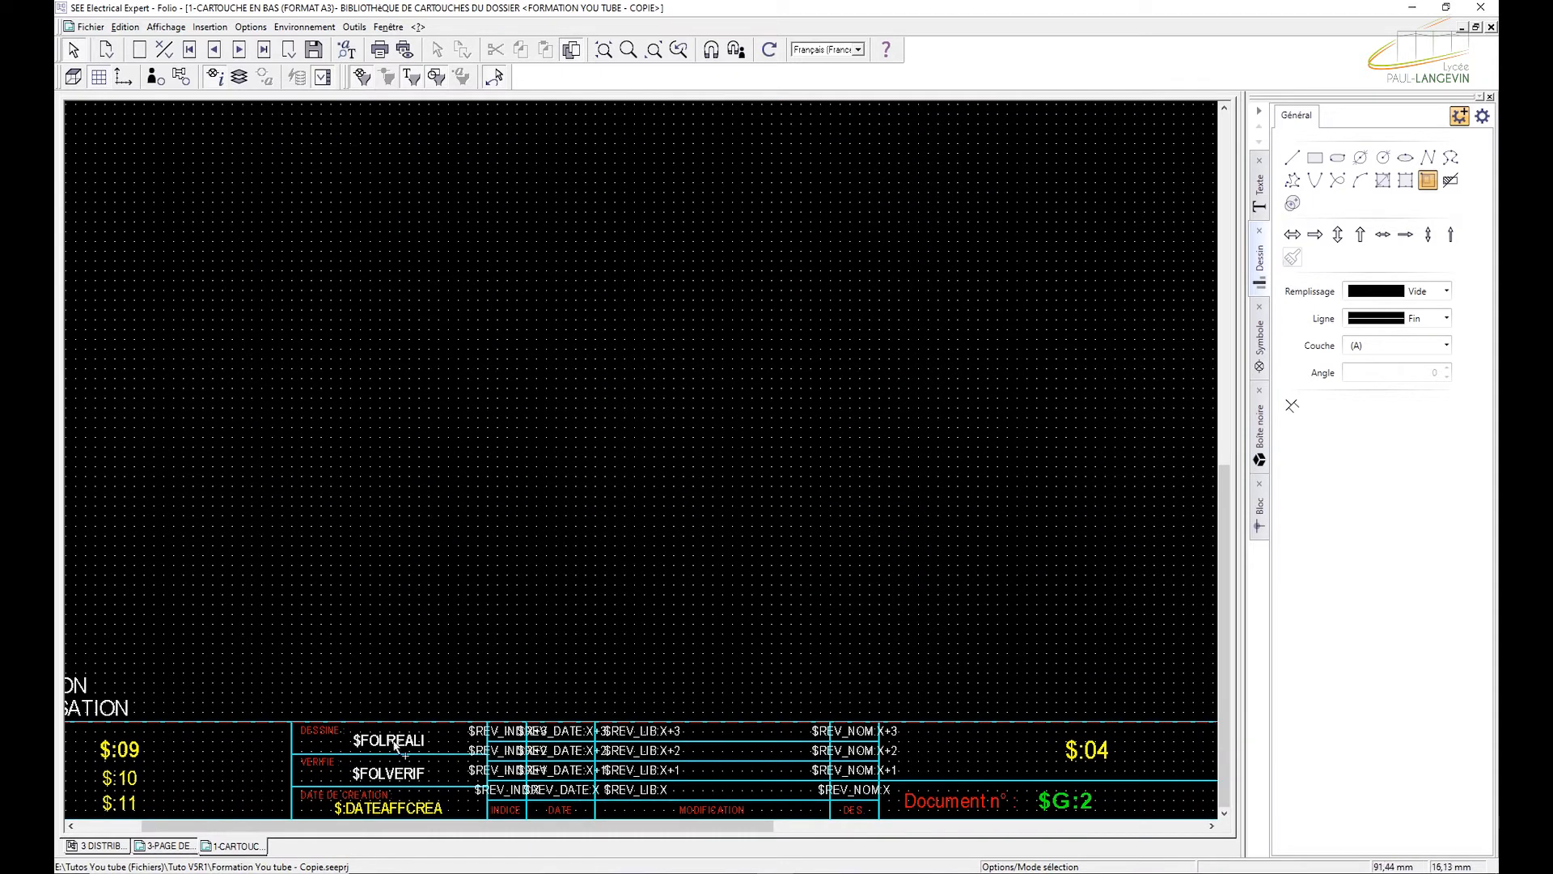
pyautogui.moveTo(340, 826); pyautogui.dragTo(275, 834)
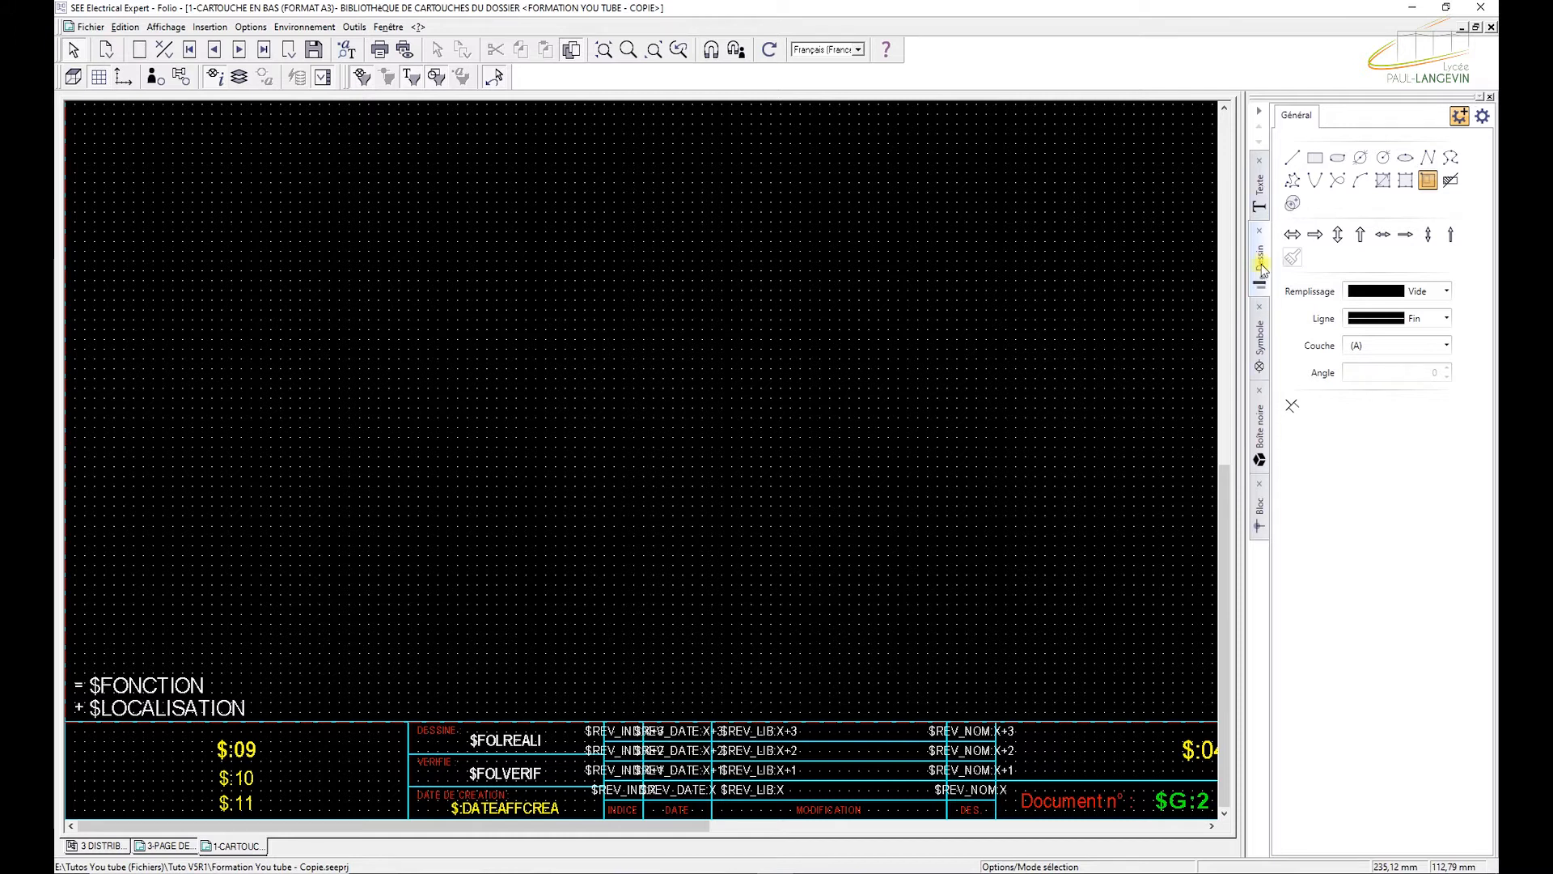
pyautogui.click(1428, 184)
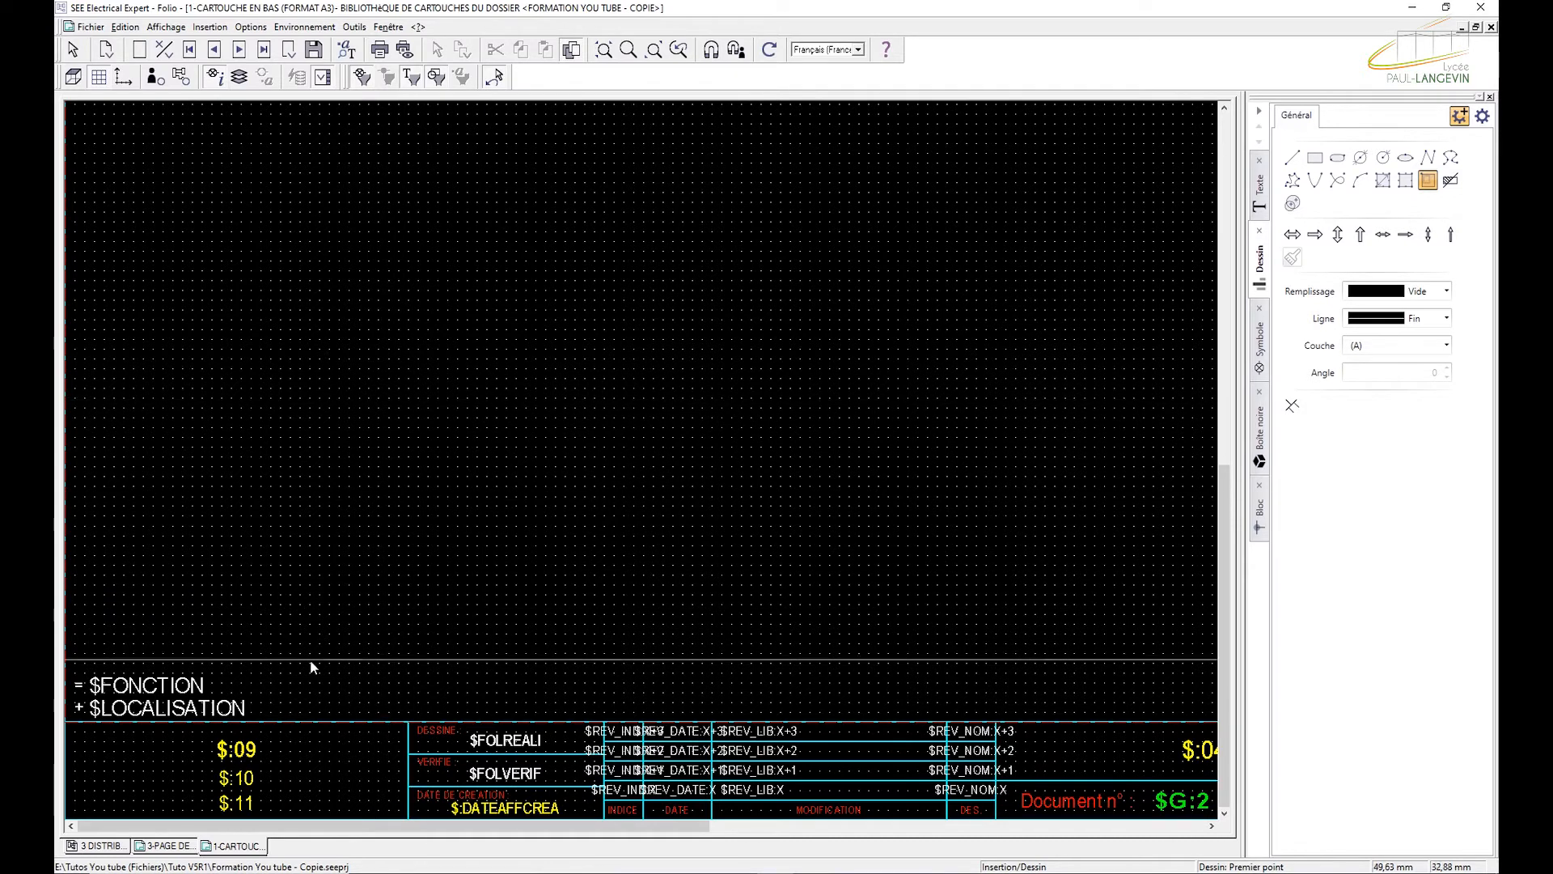
pyautogui.click(444, 358)
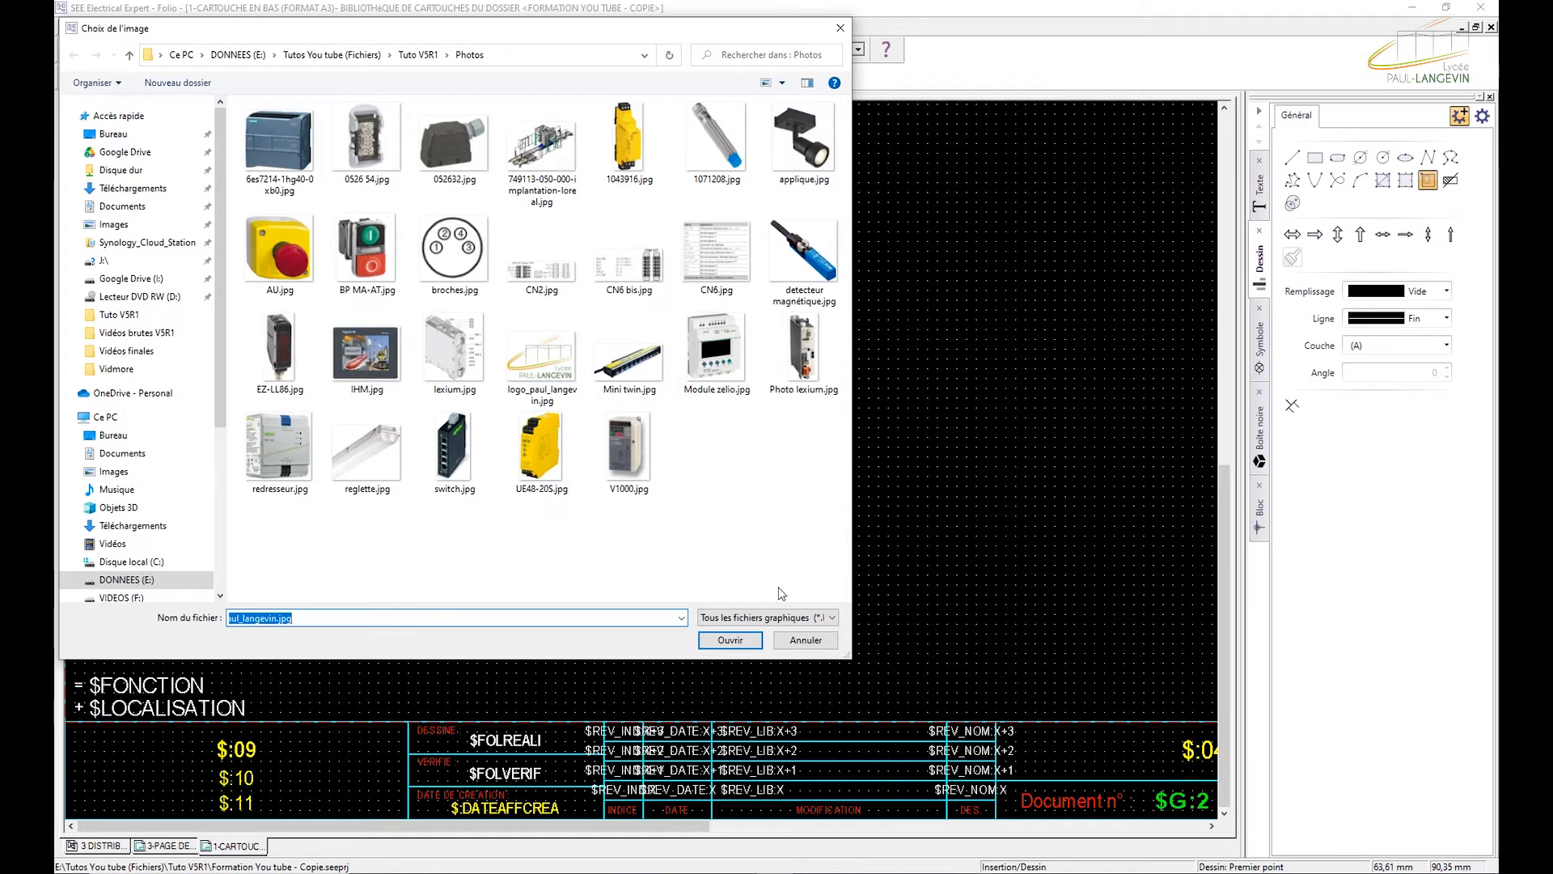
pyautogui.click(784, 617)
pyautogui.click(783, 617)
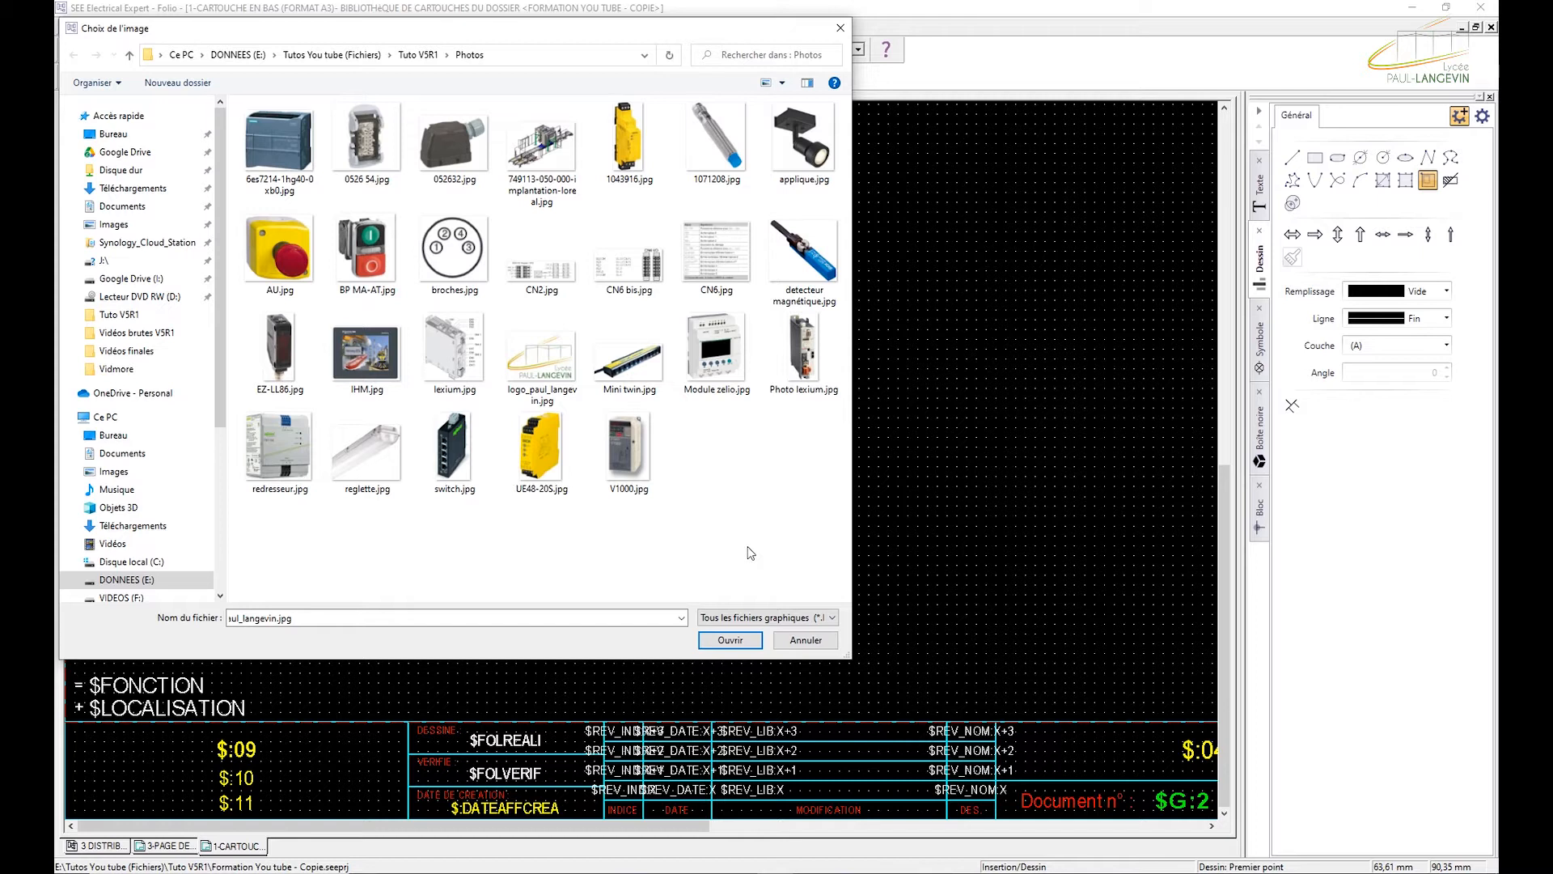
pyautogui.doubleClick(541, 366)
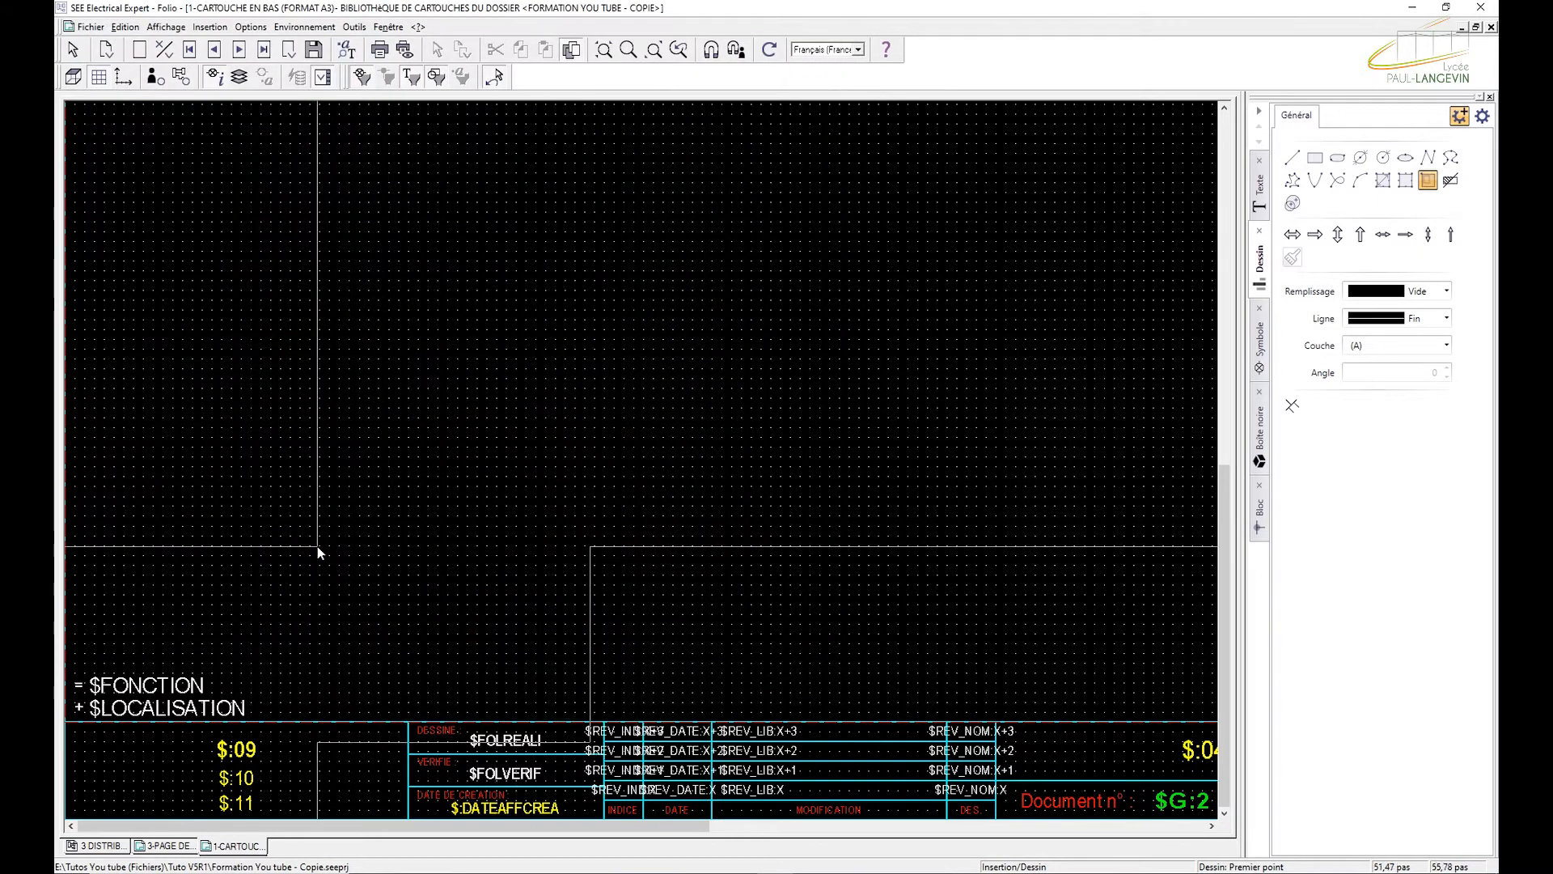
pyautogui.click(278, 396)
pyautogui.press('Escape')
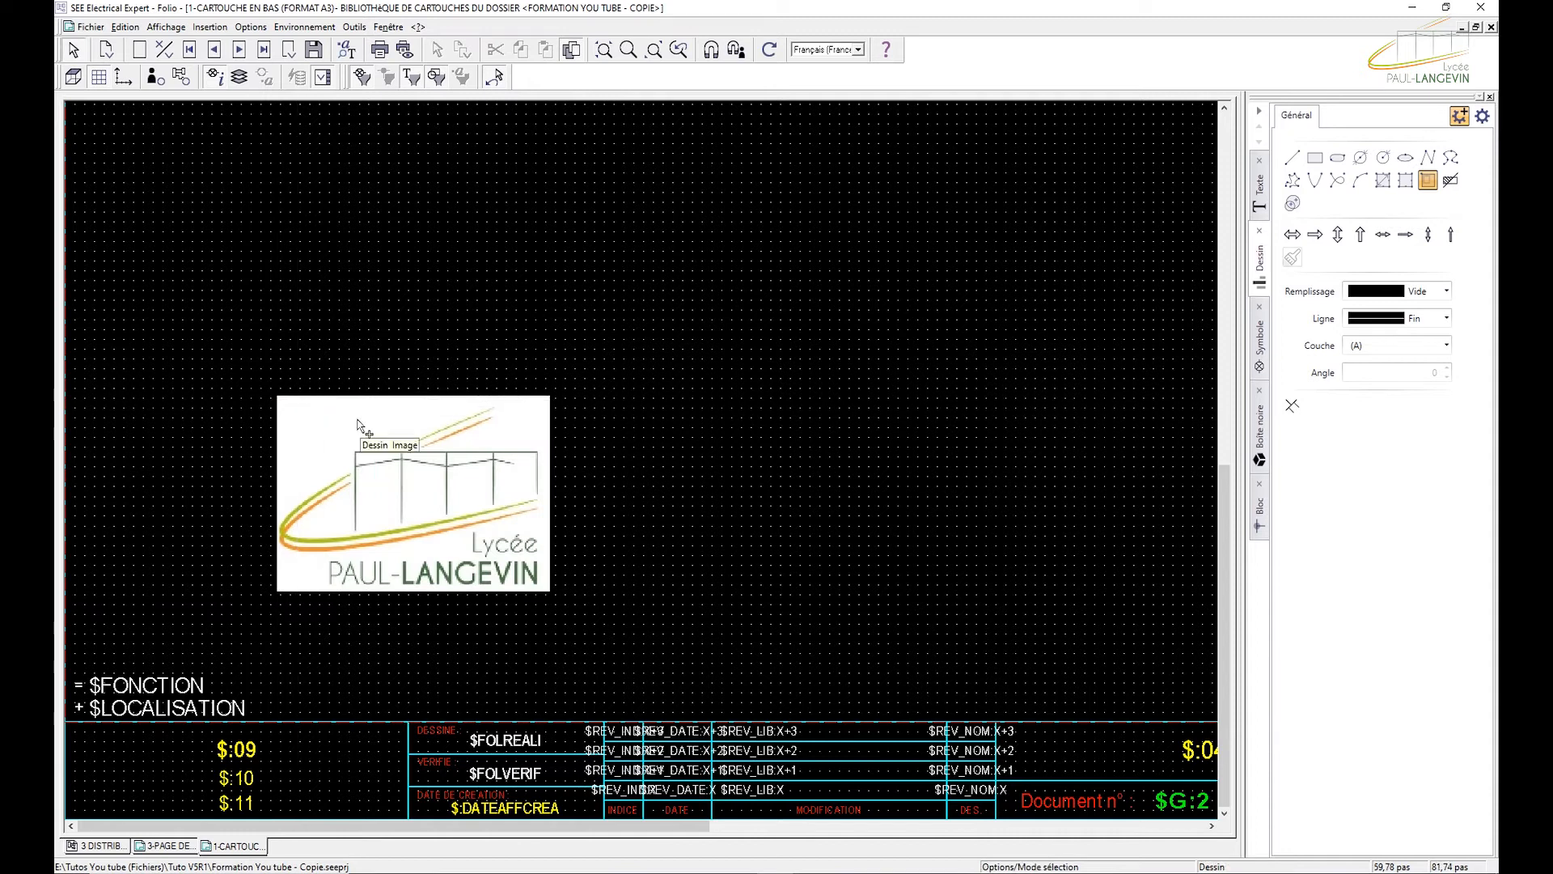
# Shrink the logo image and place it in the title block's first cell, against the border of the DESSINE column.
pyautogui.click(350, 427)
pyautogui.moveTo(273, 393); pyautogui.dragTo(339, 765)
pyautogui.scroll(2, 341, 741)
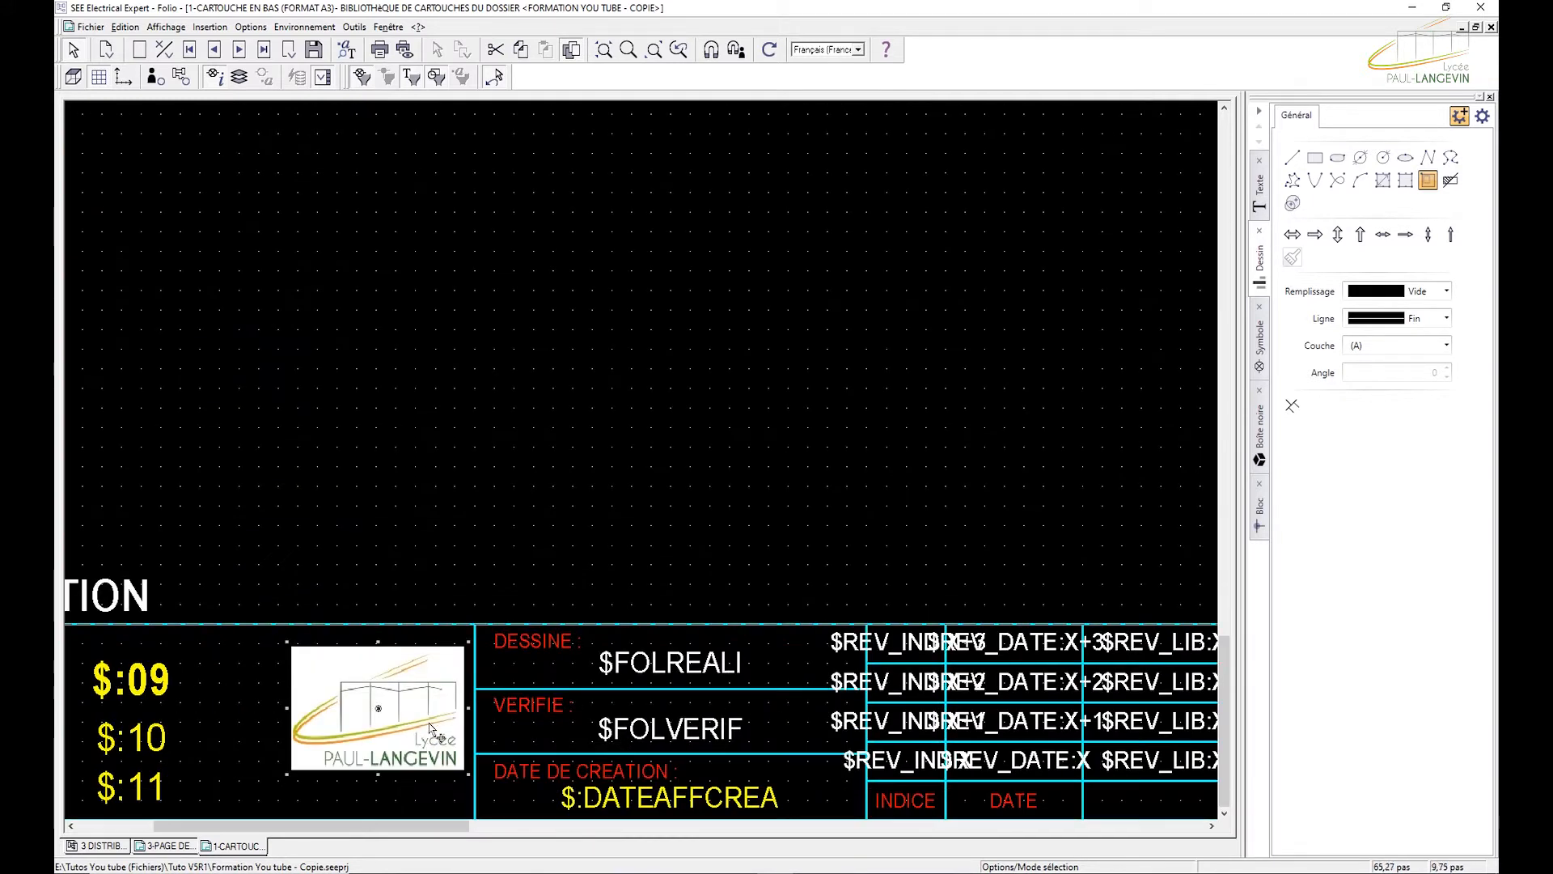
pyautogui.moveTo(379, 709); pyautogui.dragTo(389, 729)
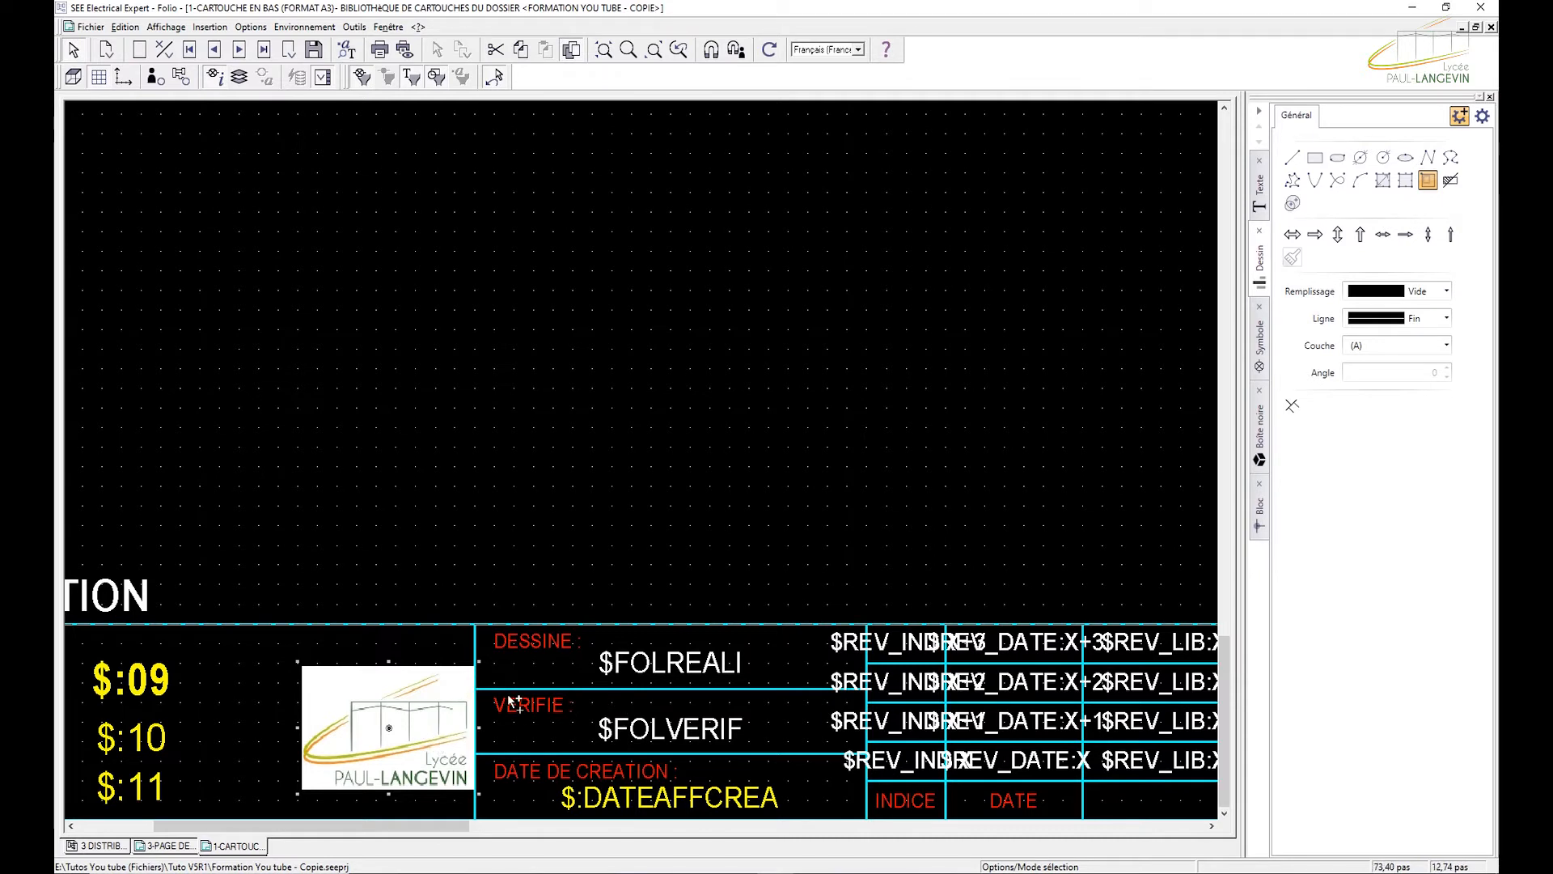
pyautogui.scroll(-3, 511, 700)
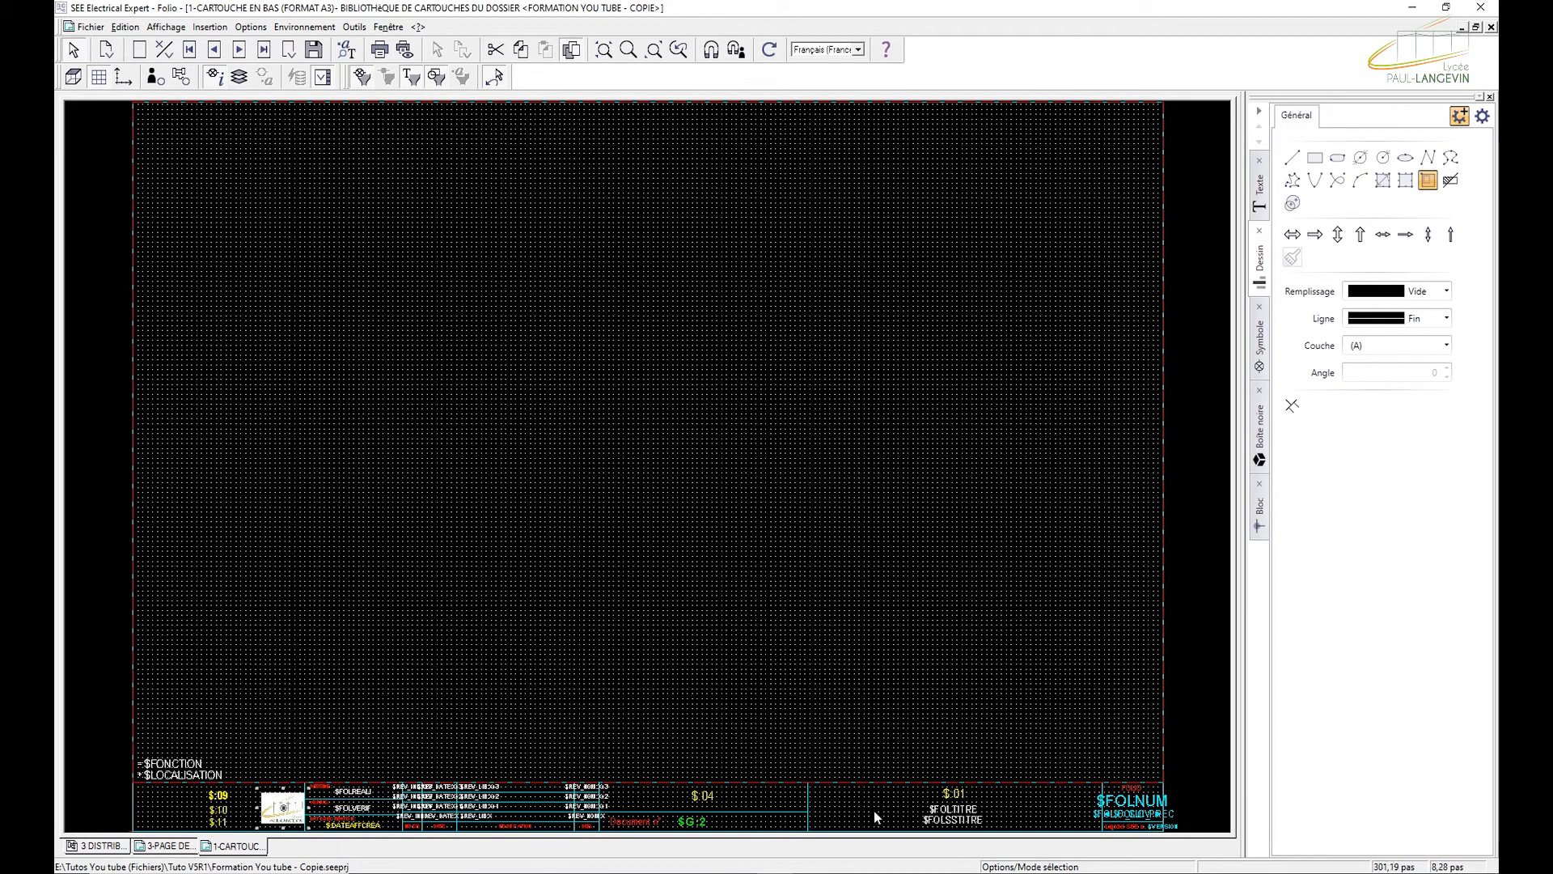
pyautogui.scroll(5, 278, 810)
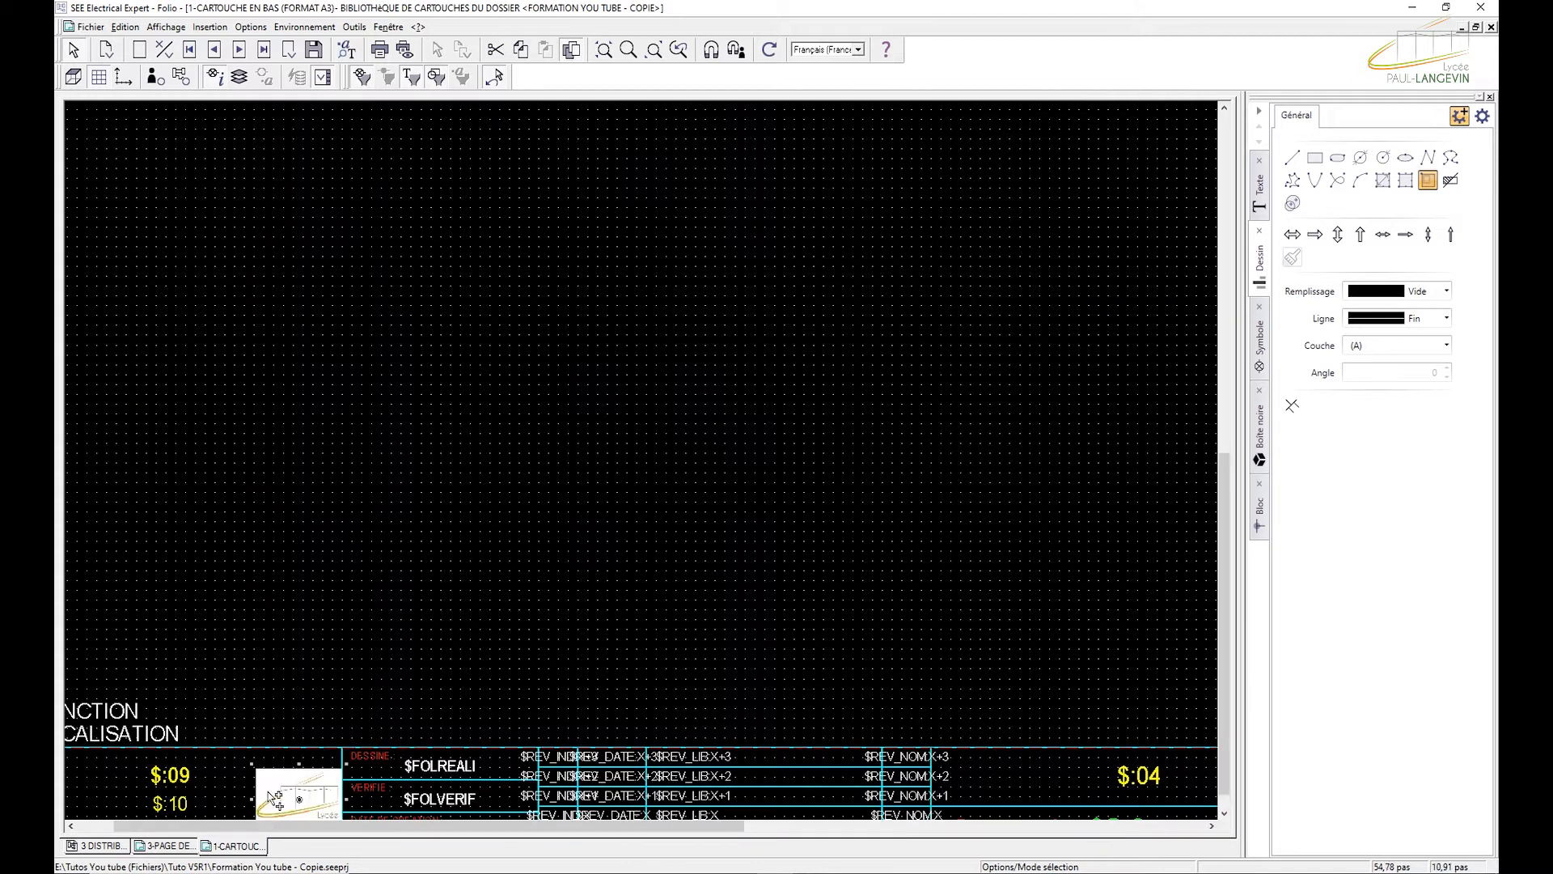
pyautogui.moveTo(358, 702); pyautogui.dragTo(362, 705)
pyautogui.click(377, 582)
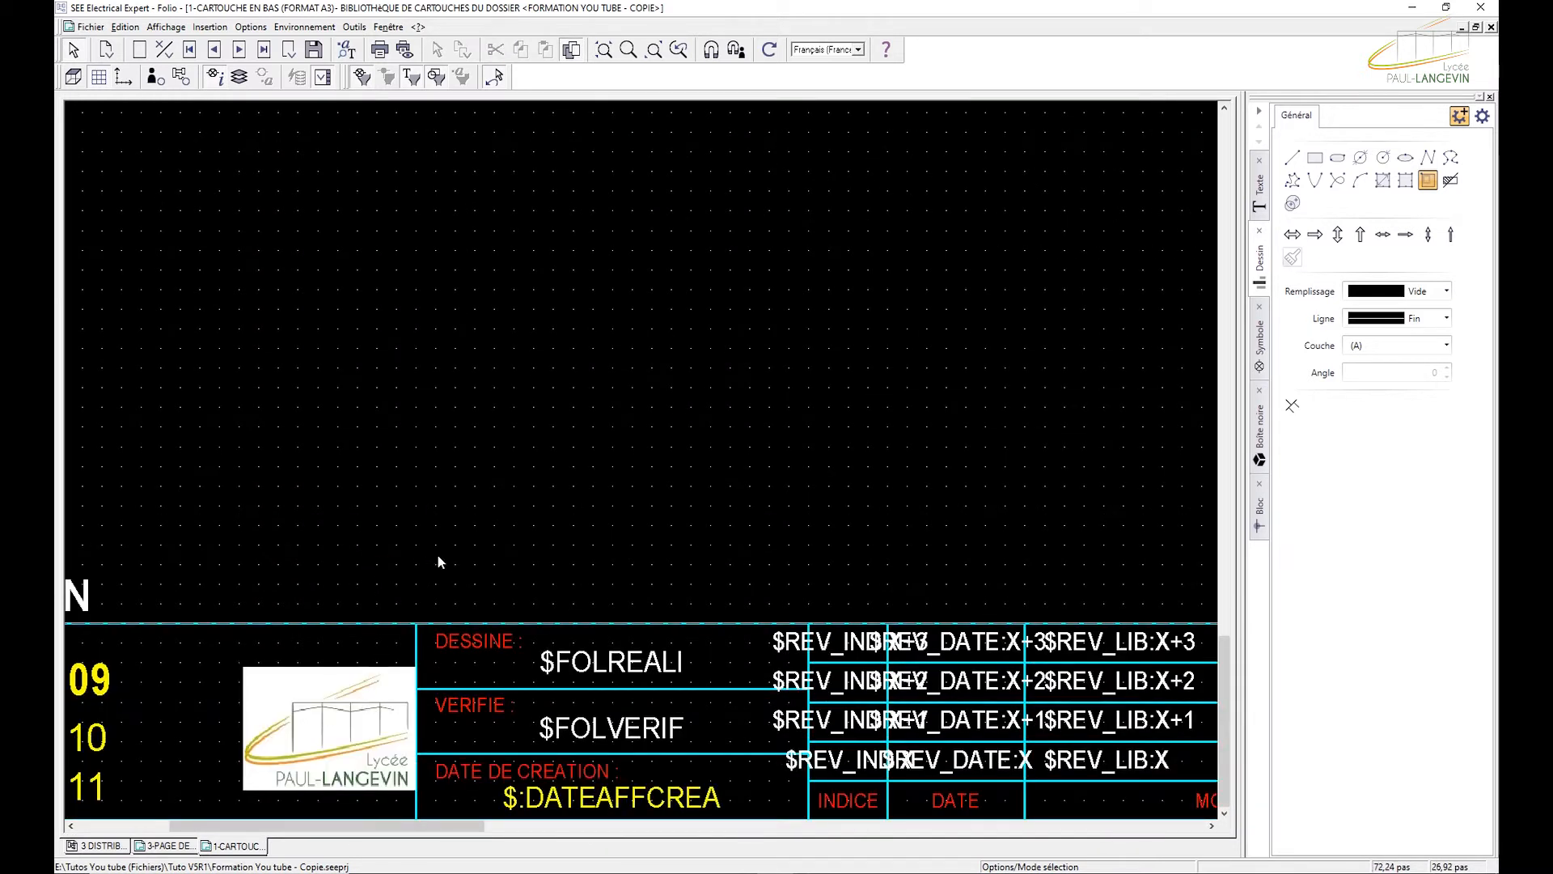
pyautogui.scroll(-2, 437, 555)
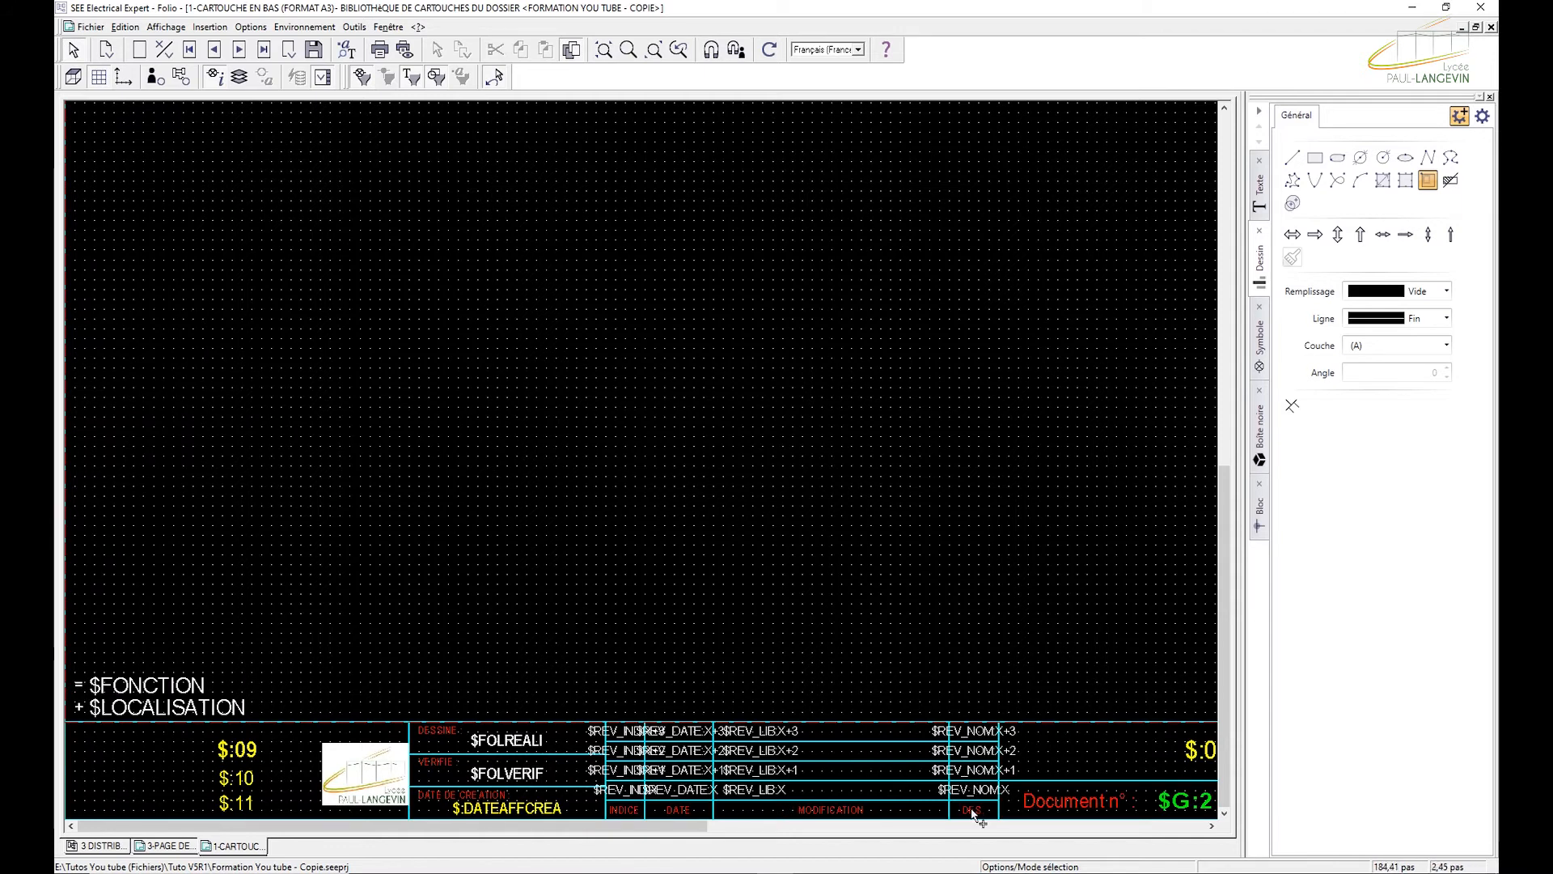
pyautogui.moveTo(709, 833); pyautogui.dragTo(897, 836)
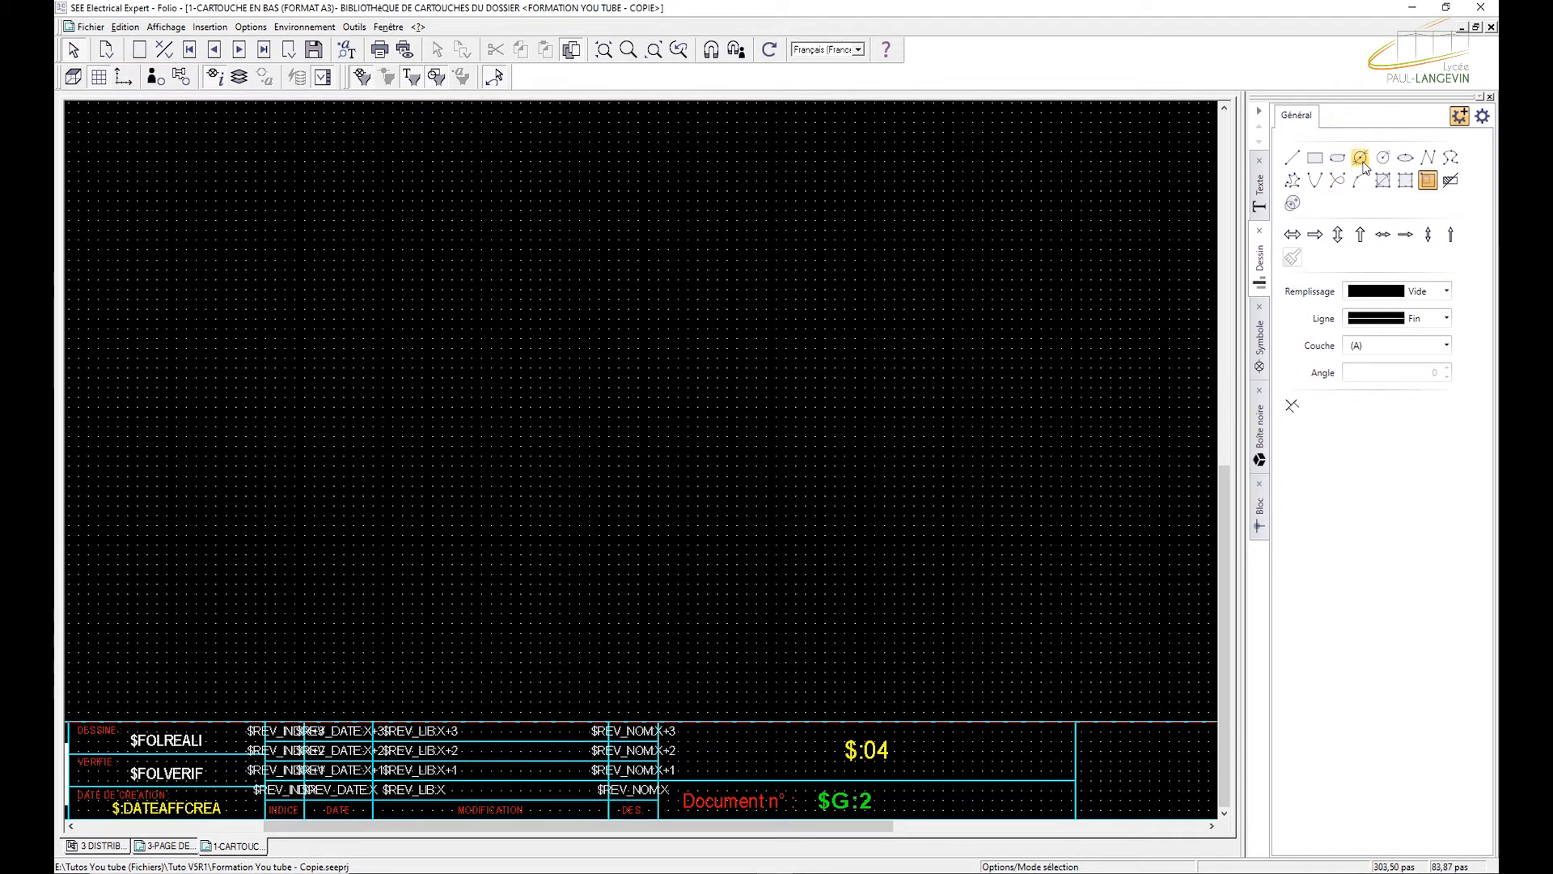
# Draw a small circle in the empty end of the Document n° cell and shift it toward the cell's right border.
pyautogui.click(1382, 158)
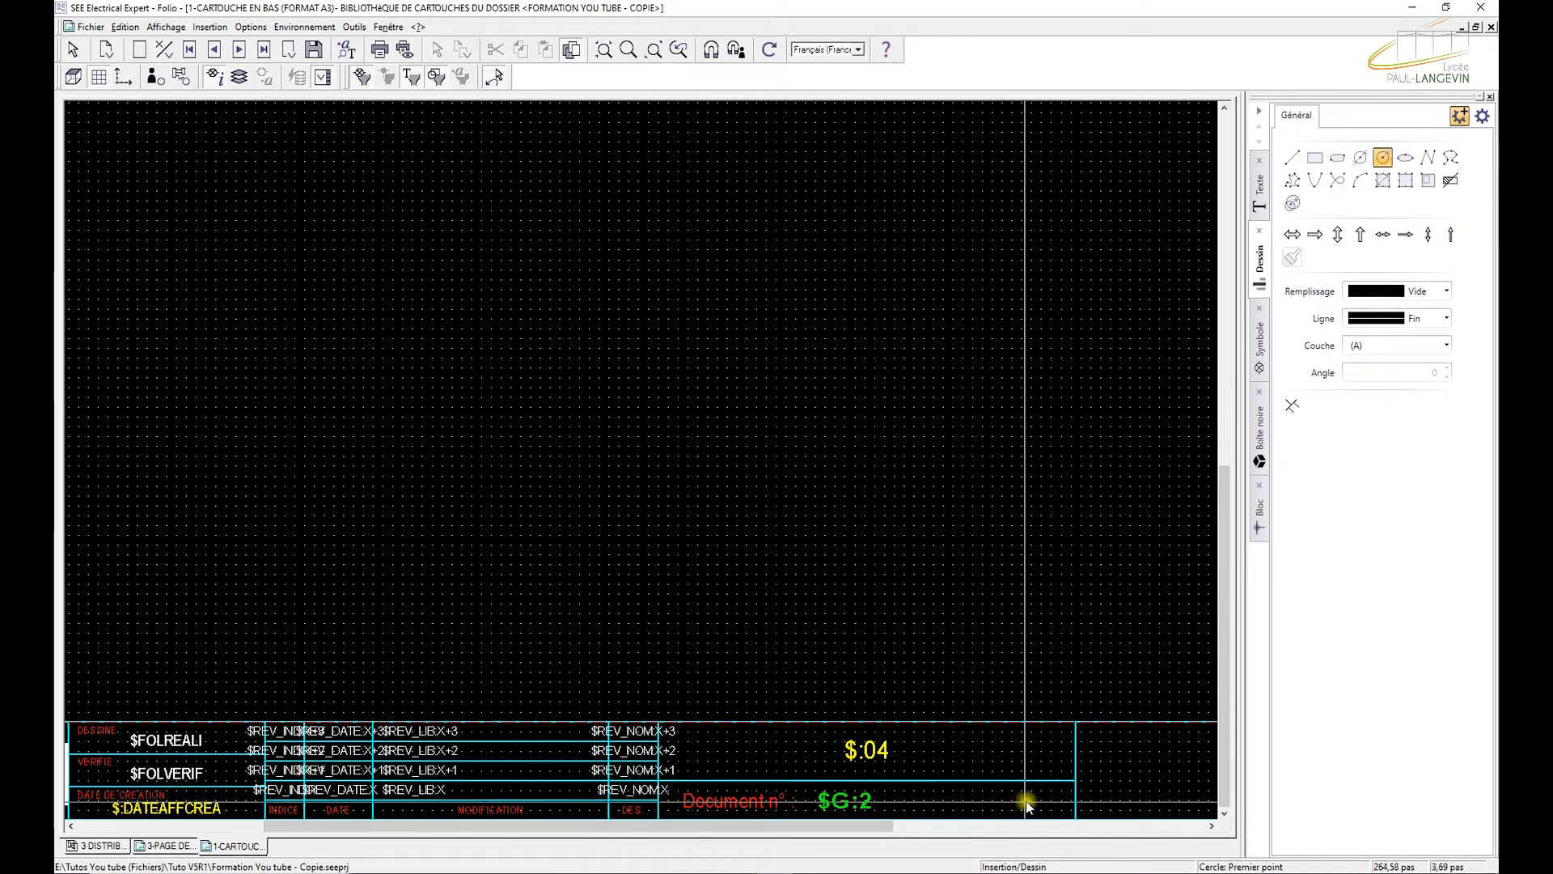
pyautogui.press('Escape')
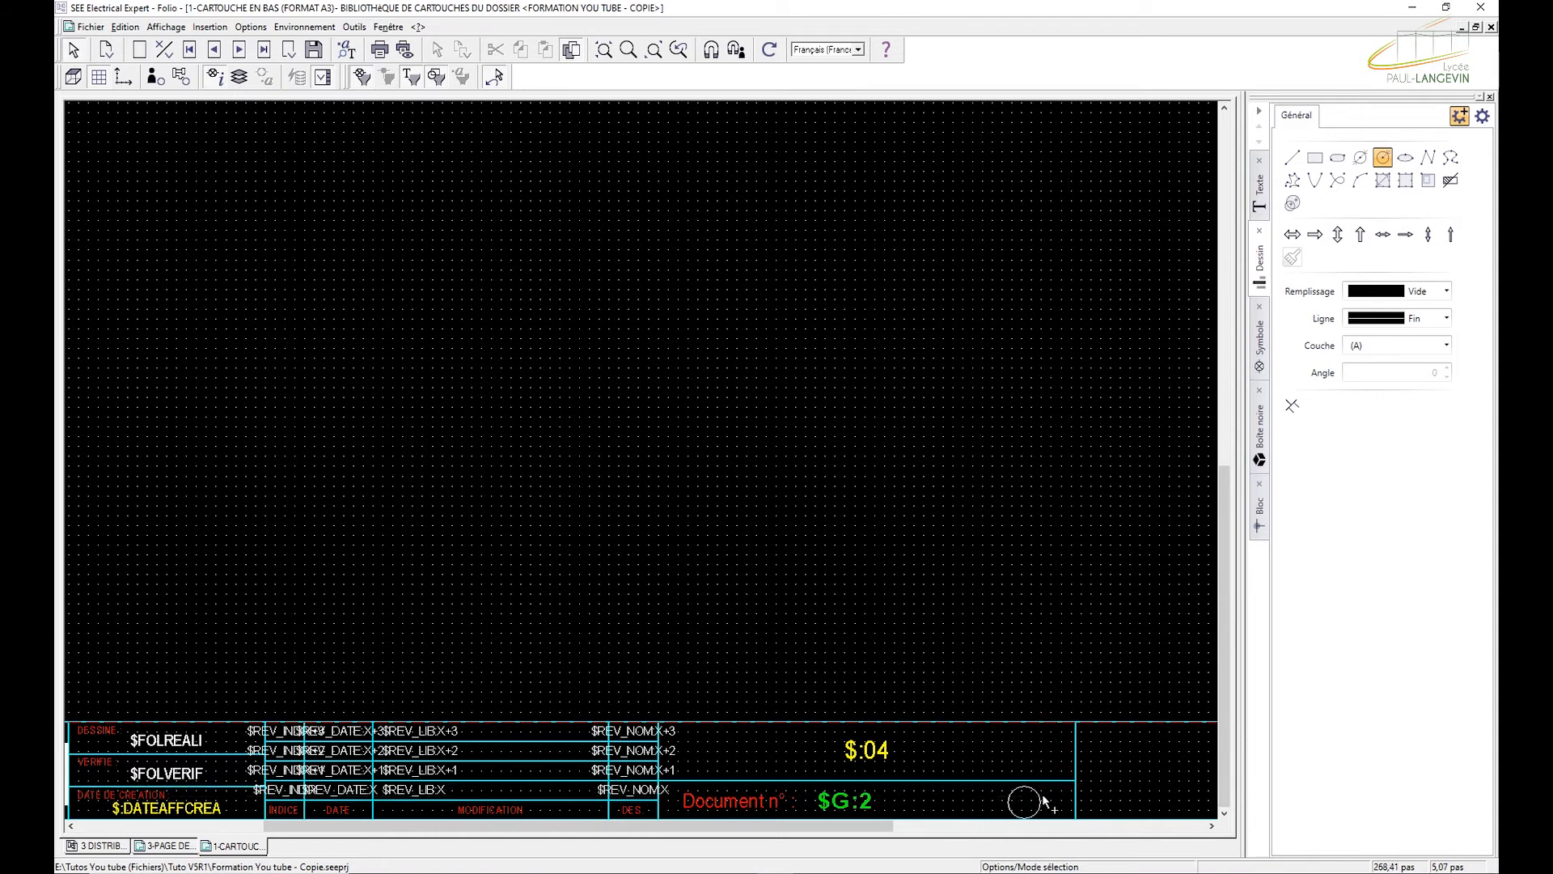
pyautogui.click(1039, 799)
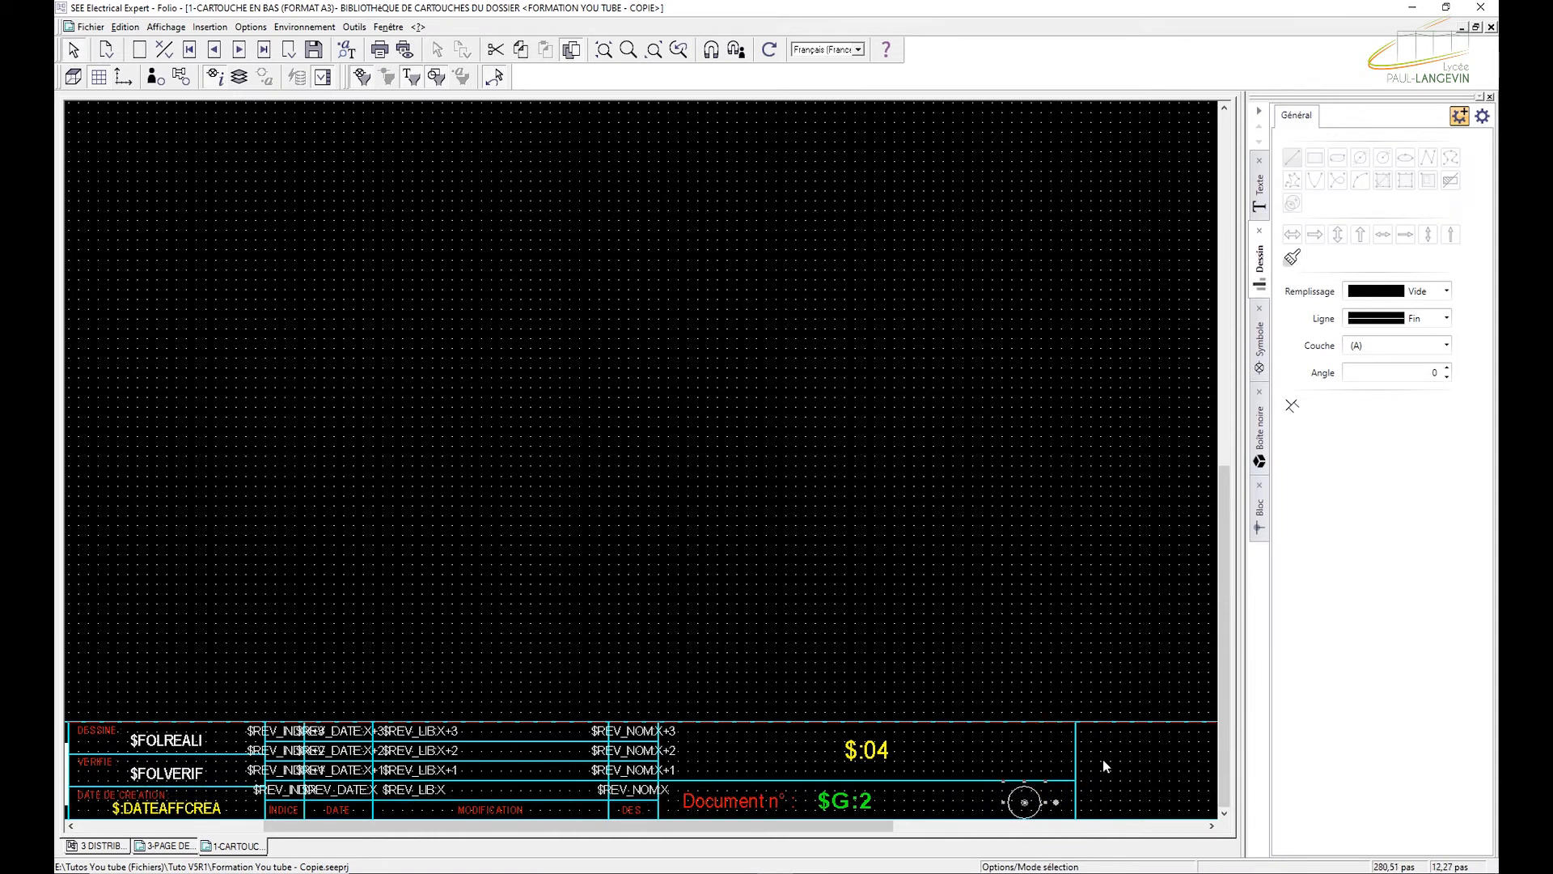
pyautogui.moveTo(1042, 788); pyautogui.dragTo(1062, 789)
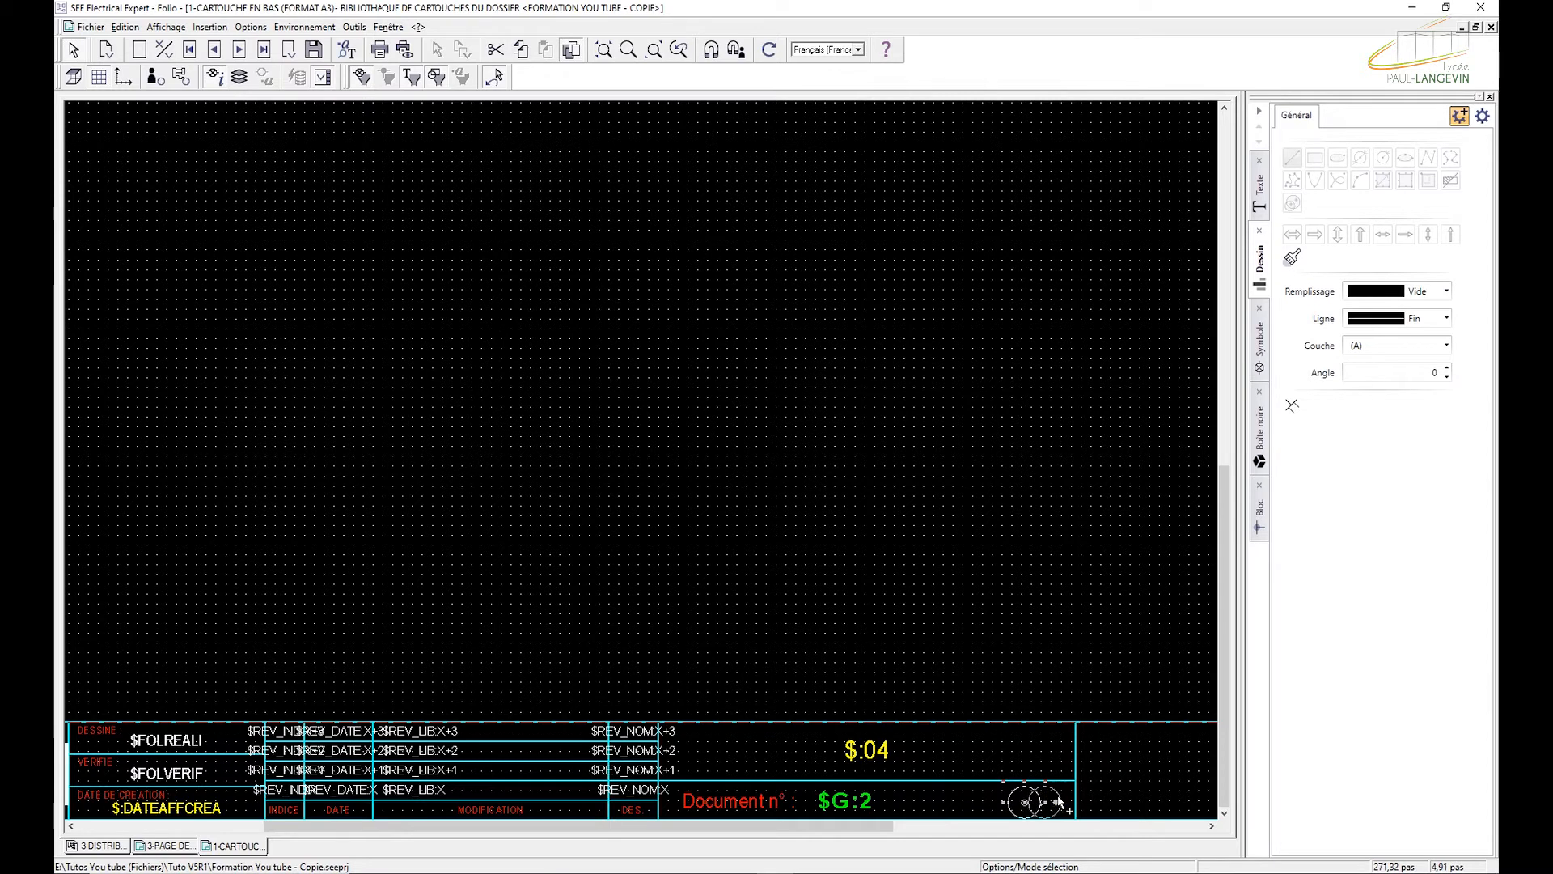
pyautogui.click(1021, 635)
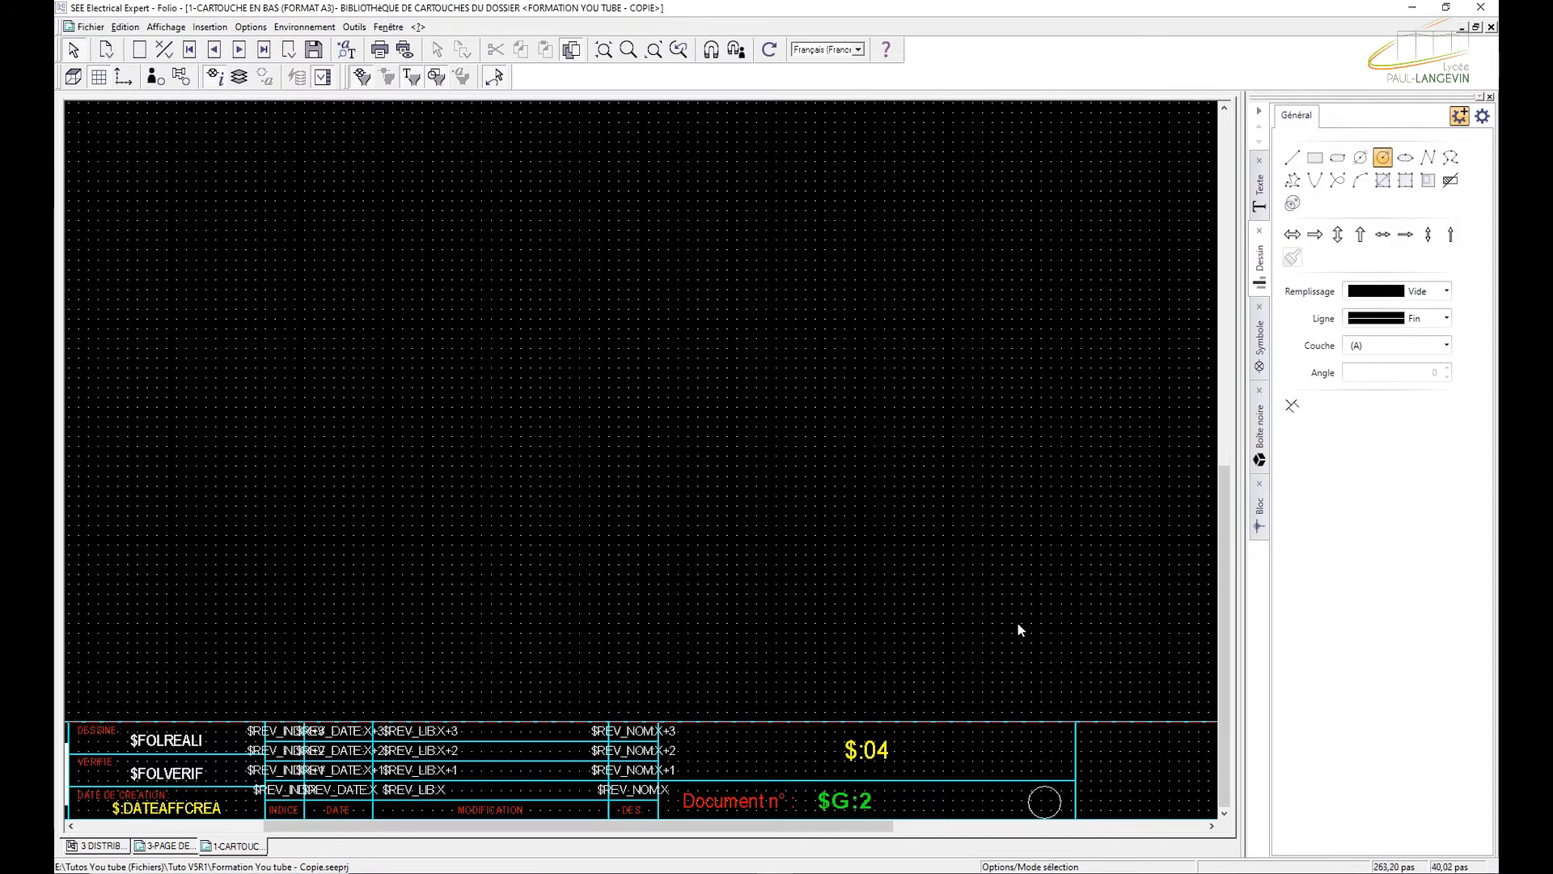
# Close title block 1, saving it in the project but not in the Elec_IEC_YS environment, and close the Page de garde title block.
pyautogui.scroll(-2, 922, 560)
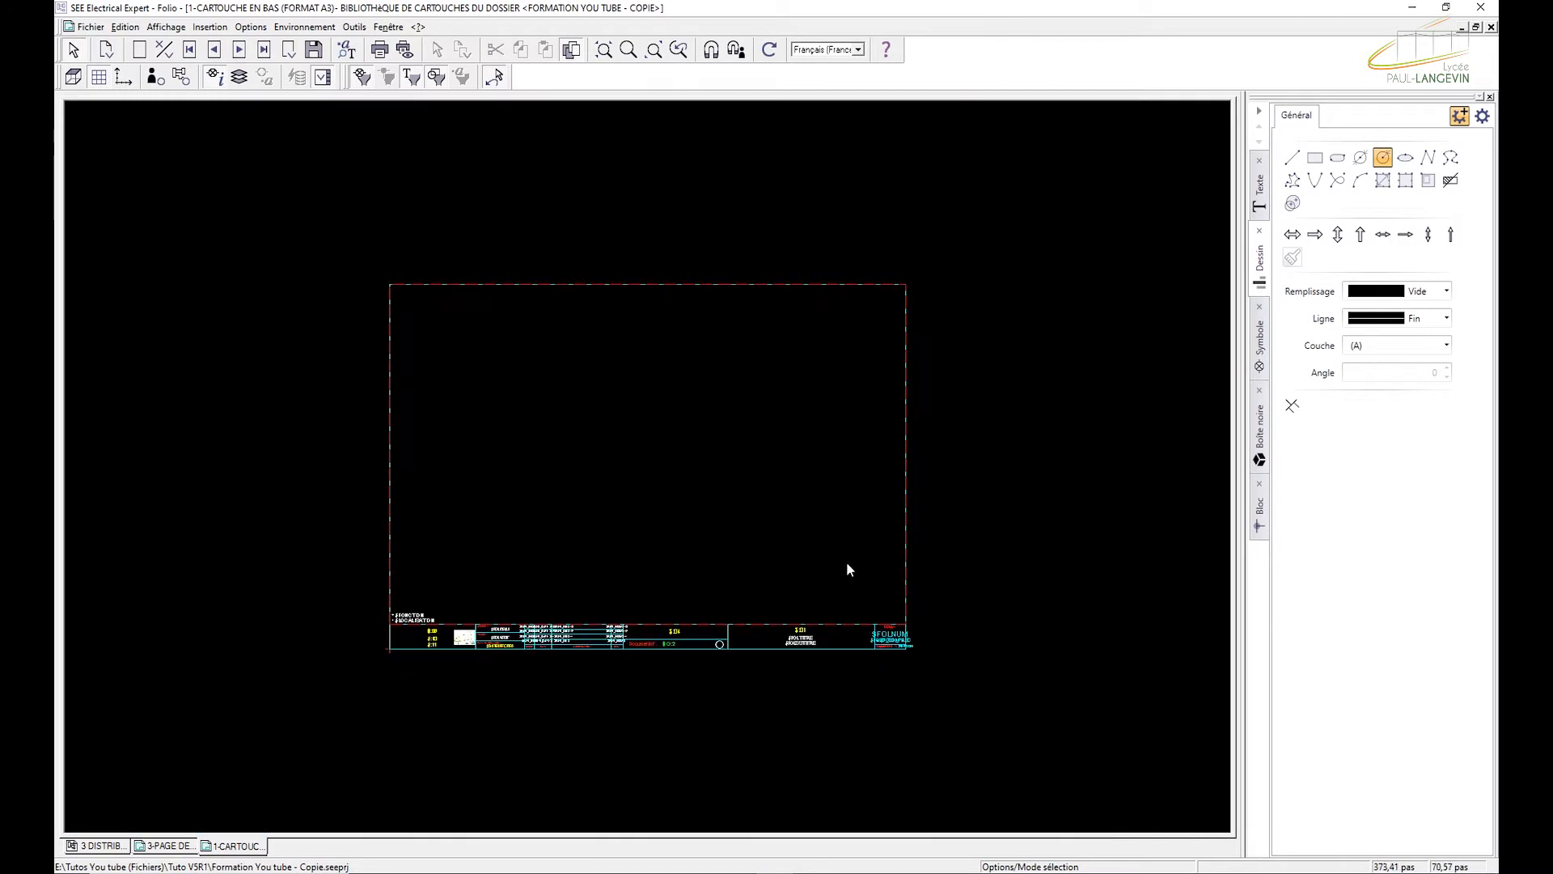
pyautogui.scroll(1, 693, 634)
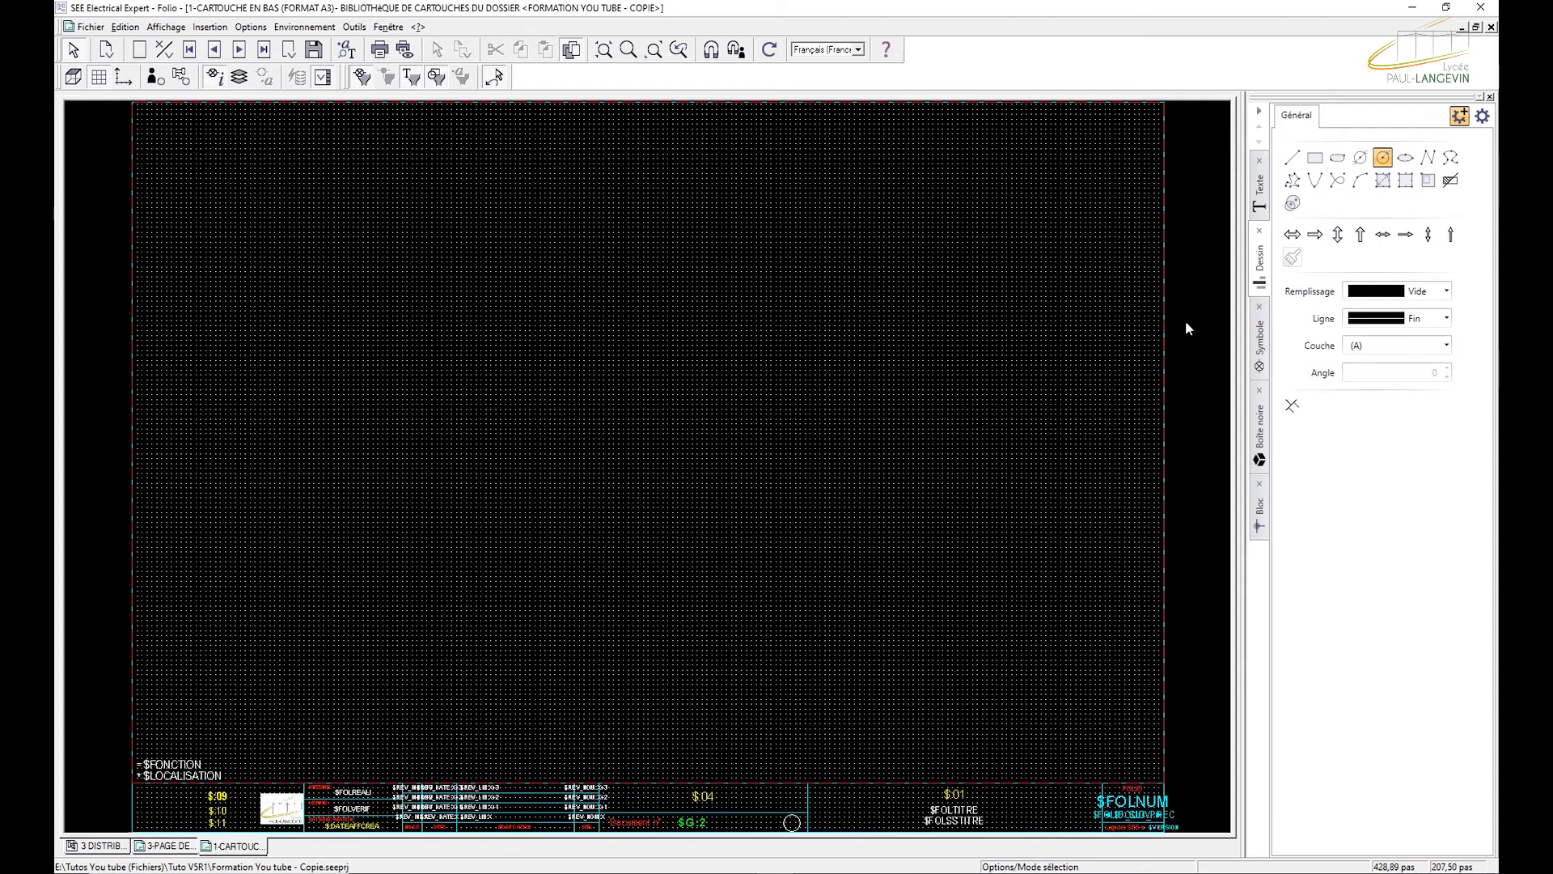
pyautogui.click(1490, 28)
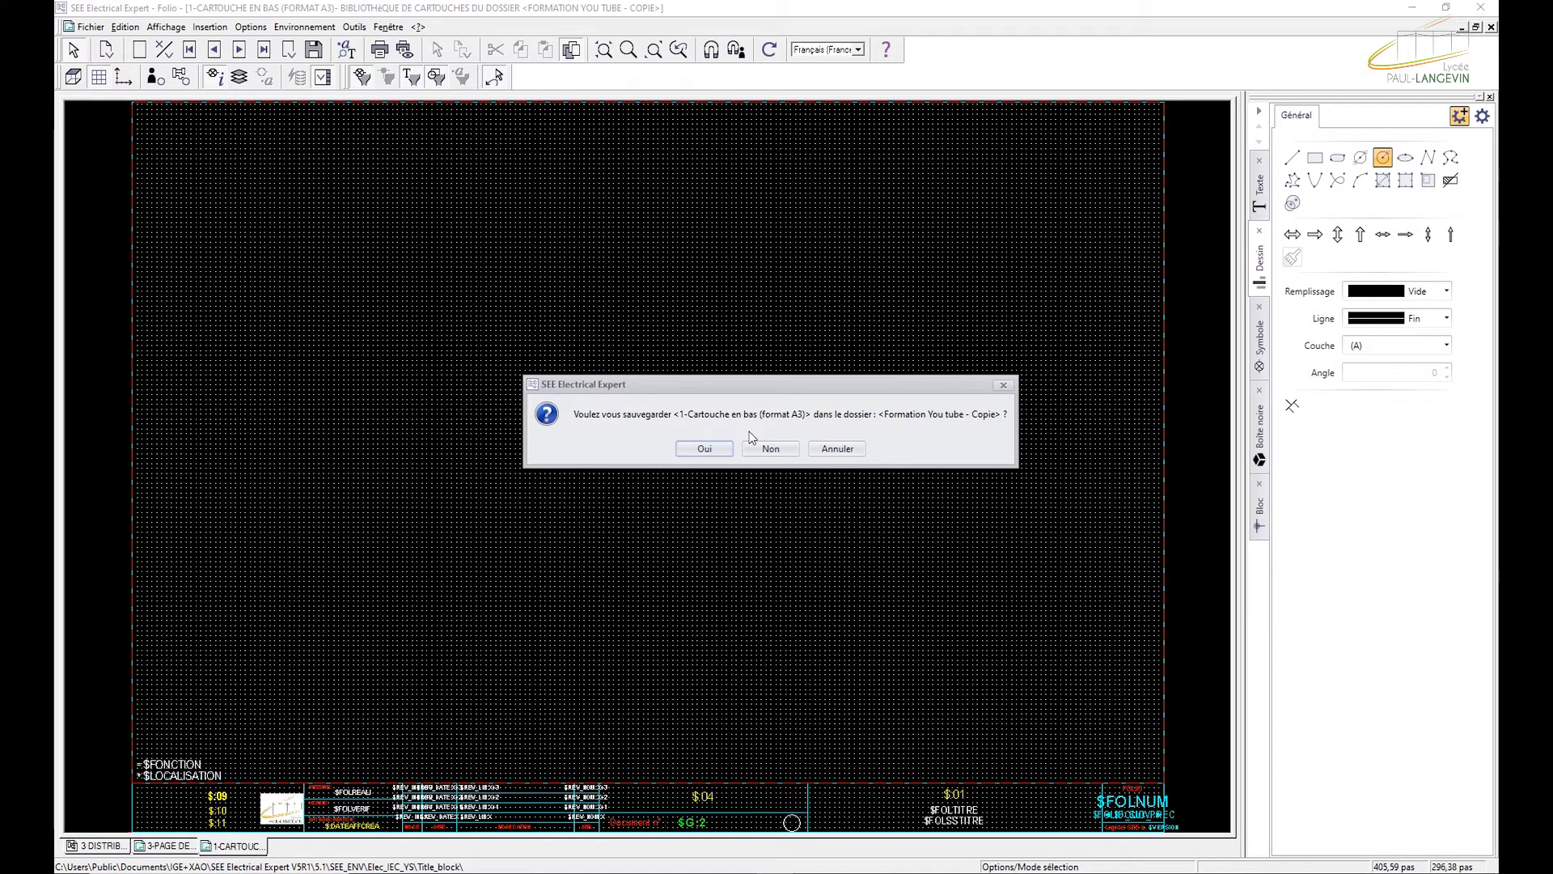
pyautogui.click(701, 449)
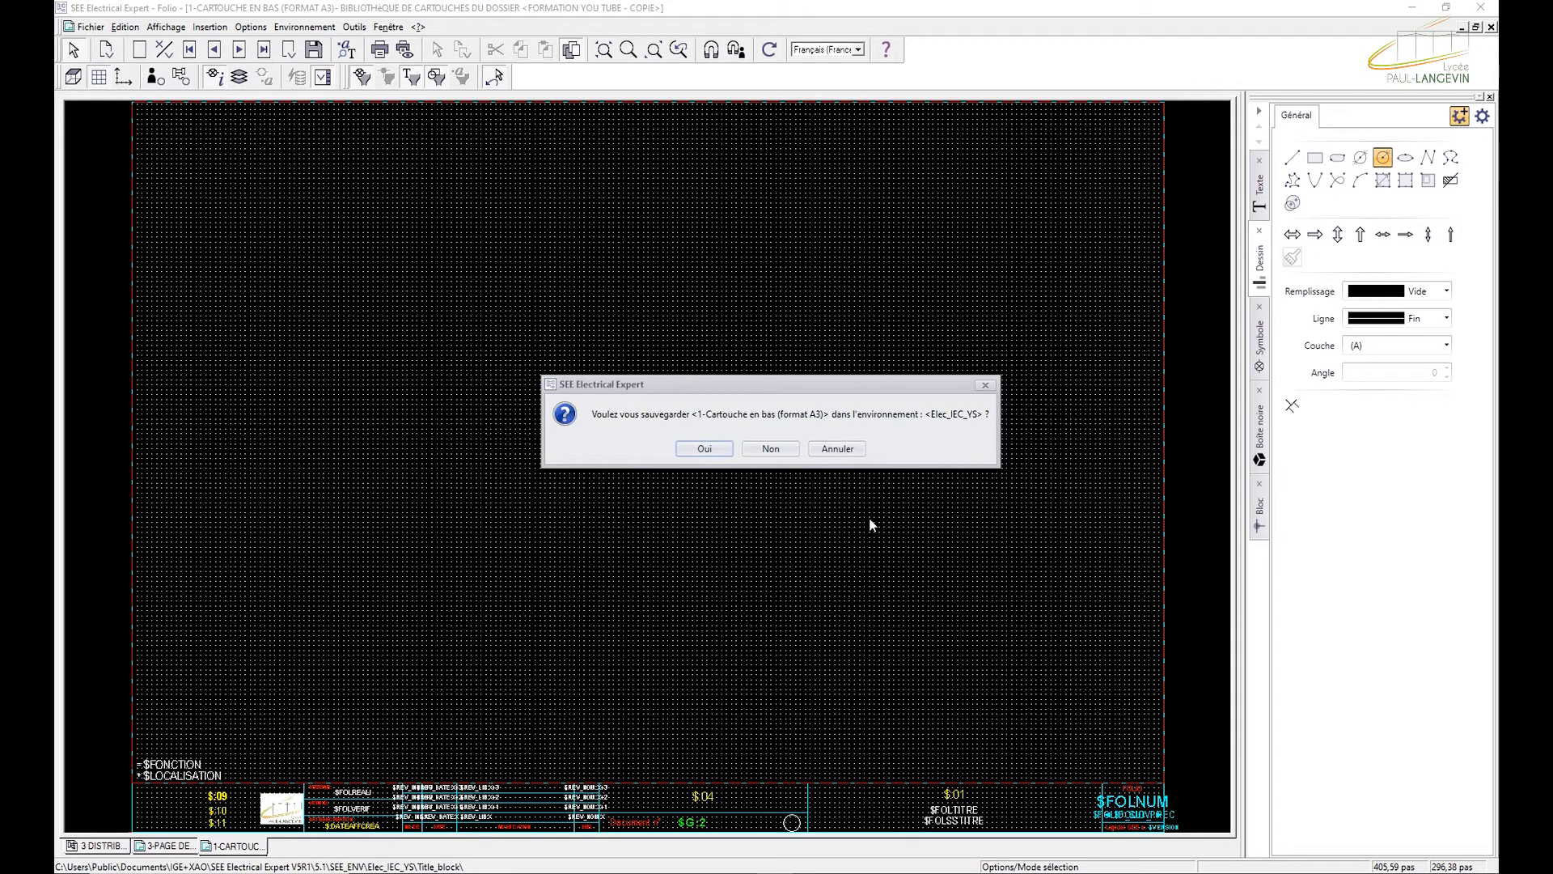
pyautogui.click(766, 449)
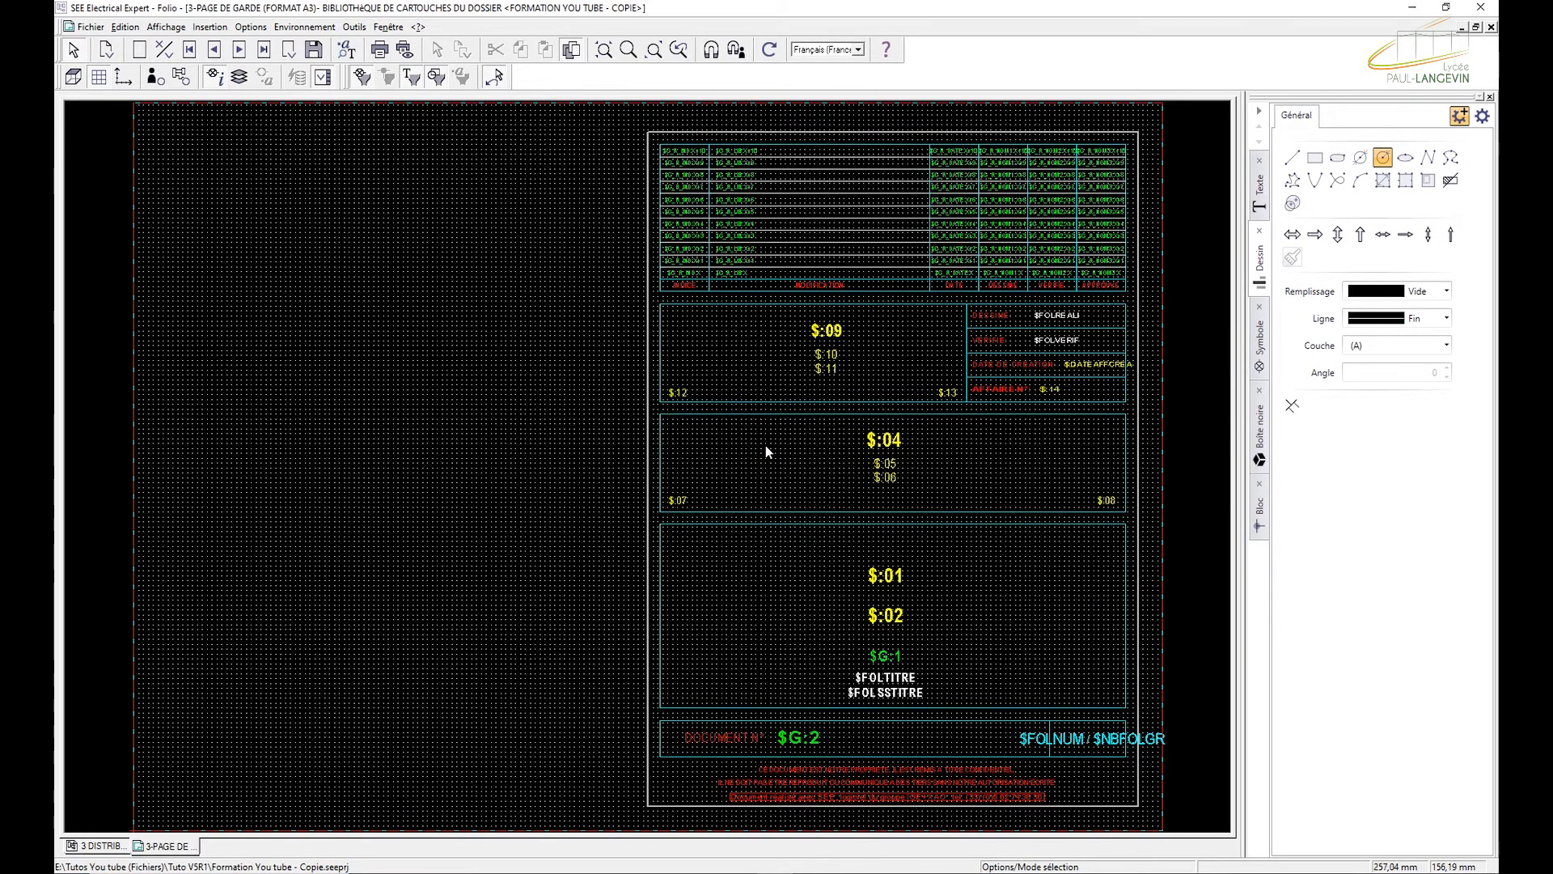
pyautogui.click(1491, 28)
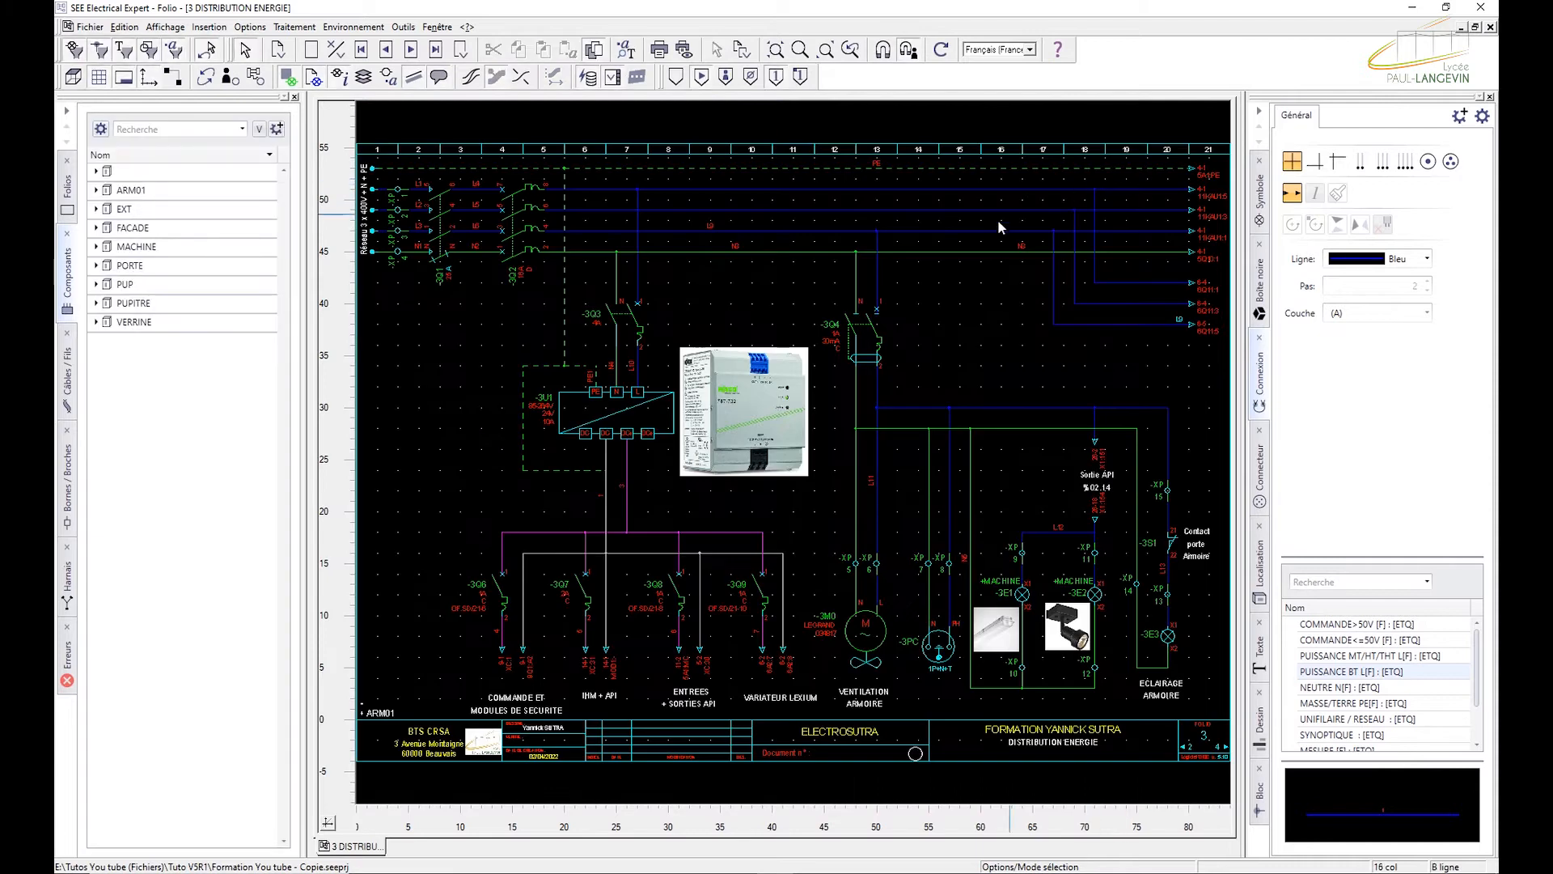
# Examine the logo and the circle in the title block of folio 3, Distribution energie.
pyautogui.scroll(2, 479, 759)
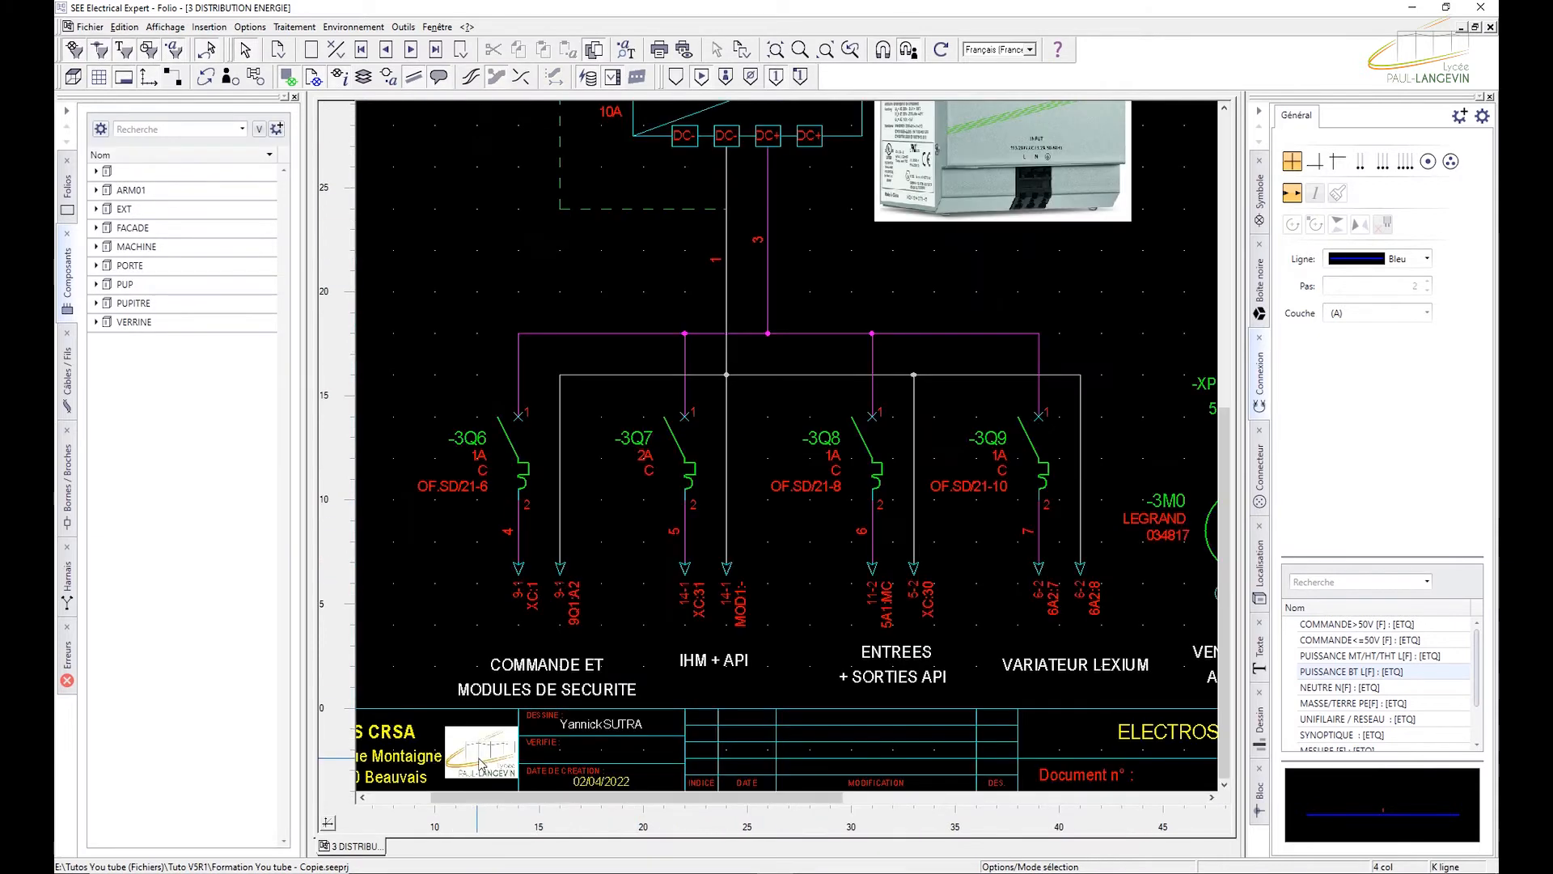
pyautogui.scroll(2, 488, 759)
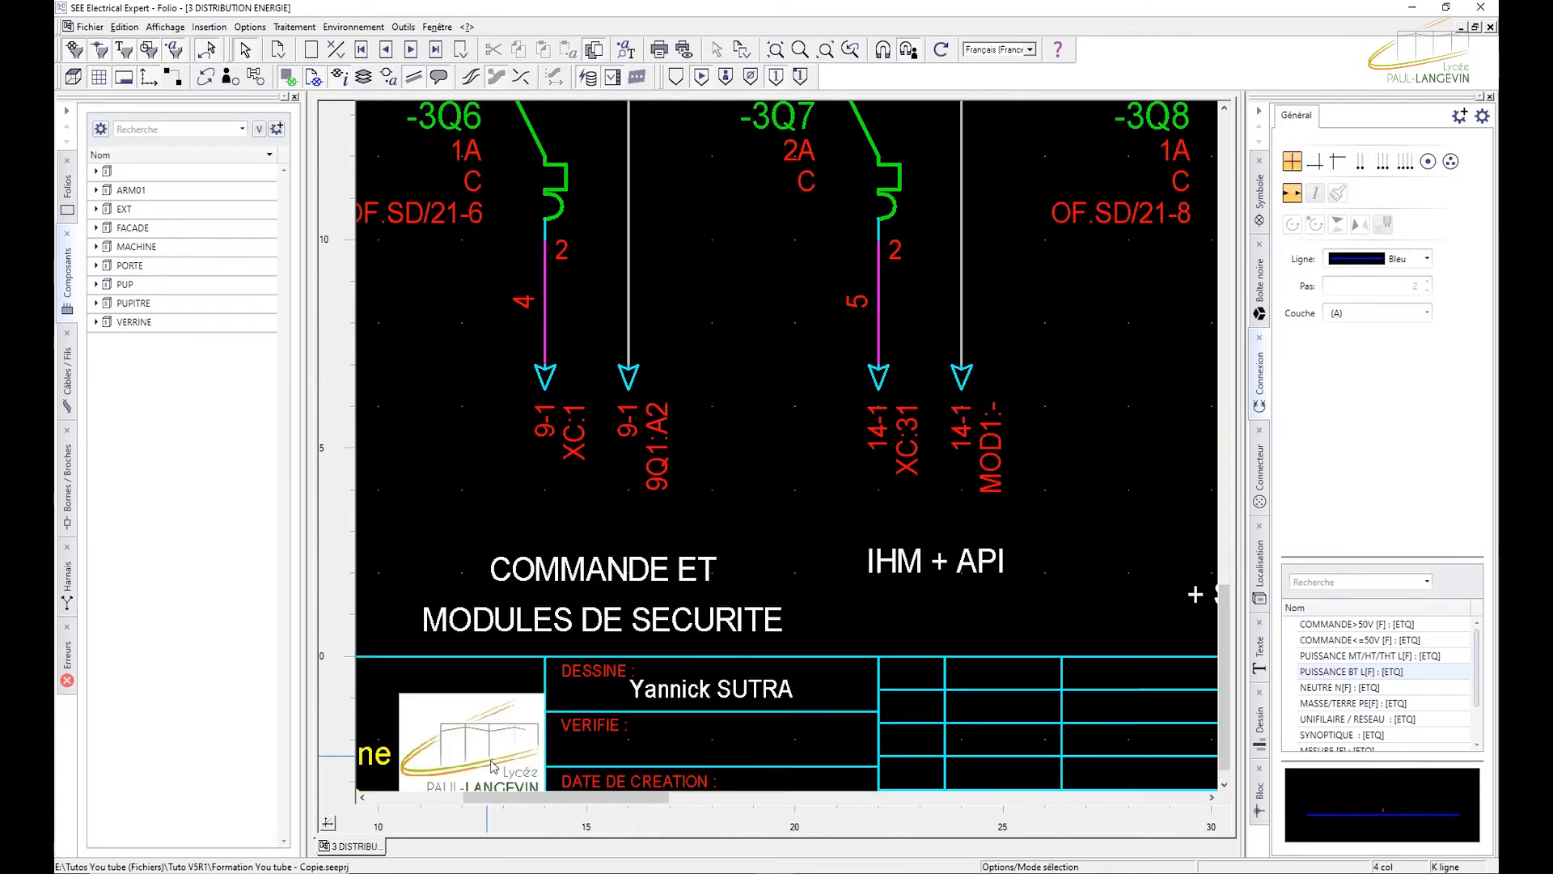
pyautogui.scroll(-2, 491, 762)
pyautogui.moveTo(596, 797); pyautogui.dragTo(842, 797)
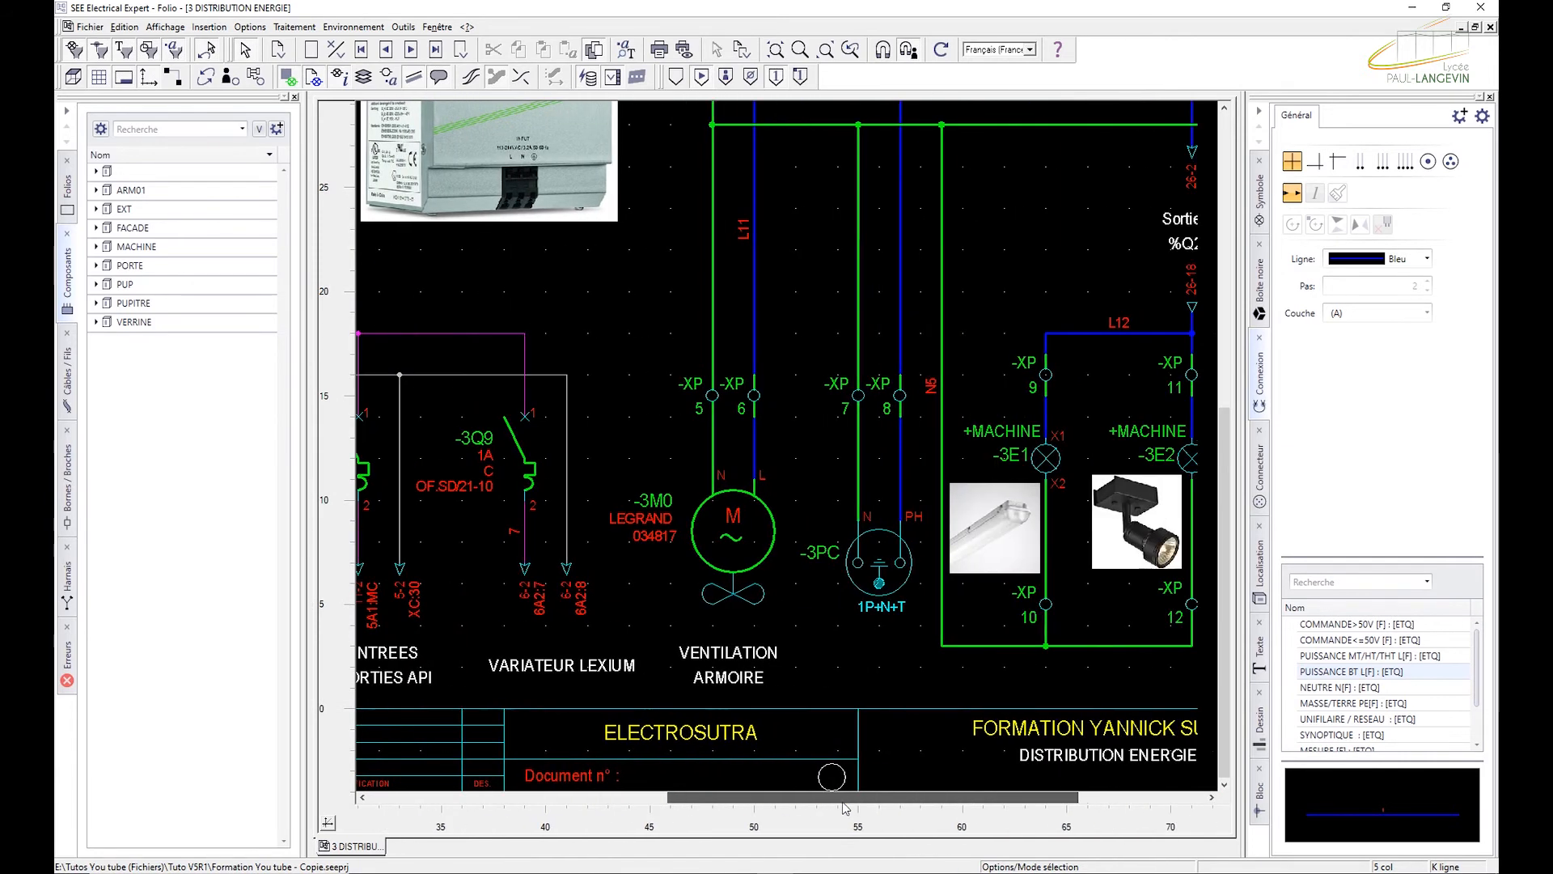
pyautogui.scroll(-2, 867, 764)
# Go forward to folio 5, Rotation unite de vissage, and examine the logo and address cell in its title block.
pyautogui.click(409, 51)
pyautogui.click(410, 52)
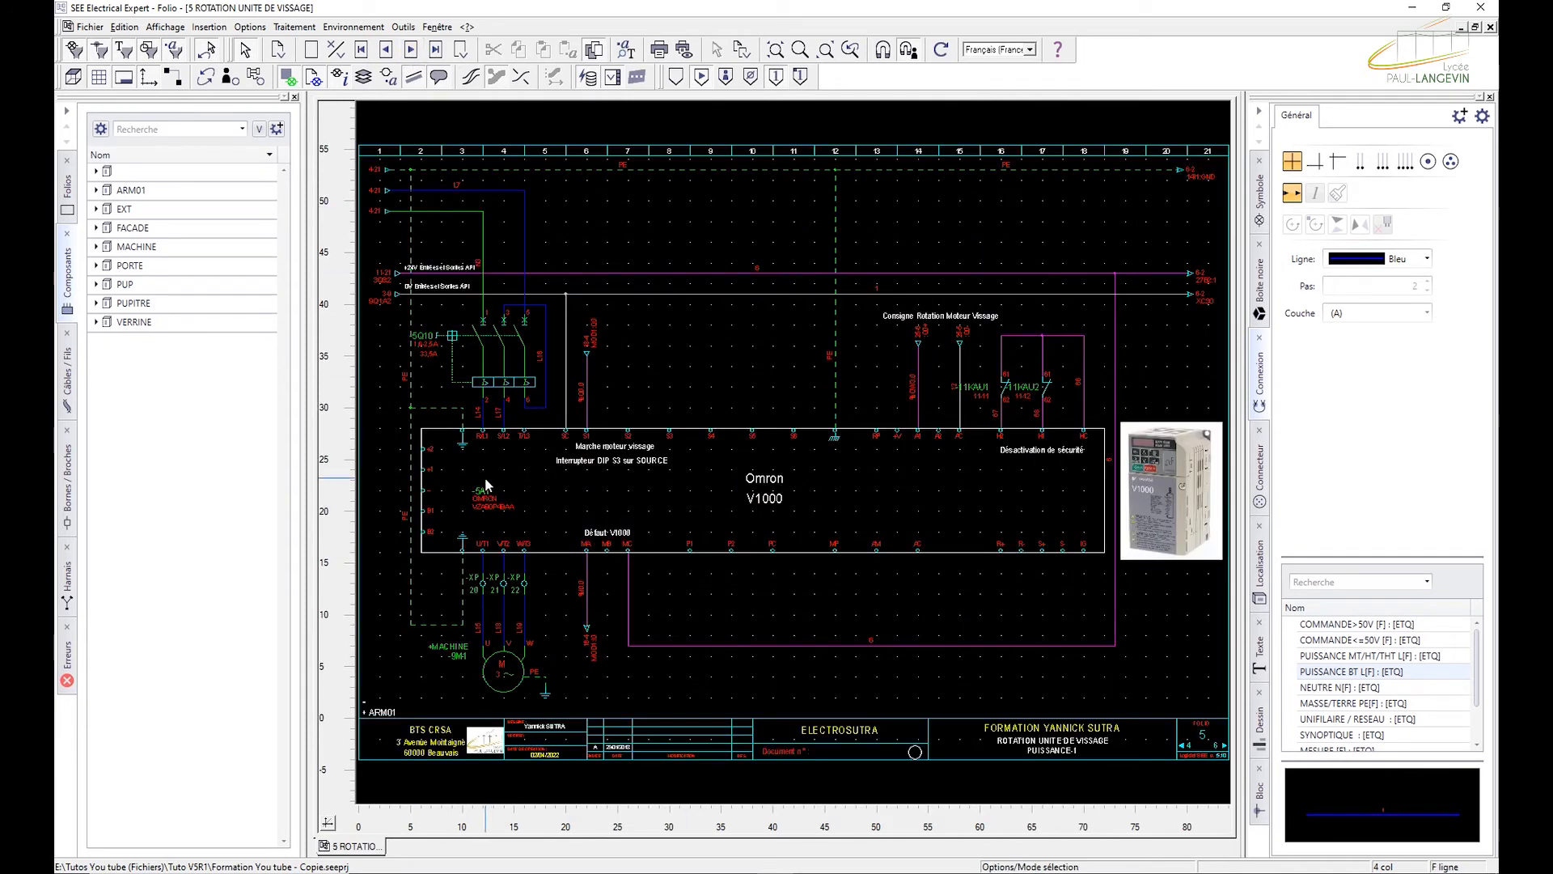
pyautogui.moveTo(486, 484)
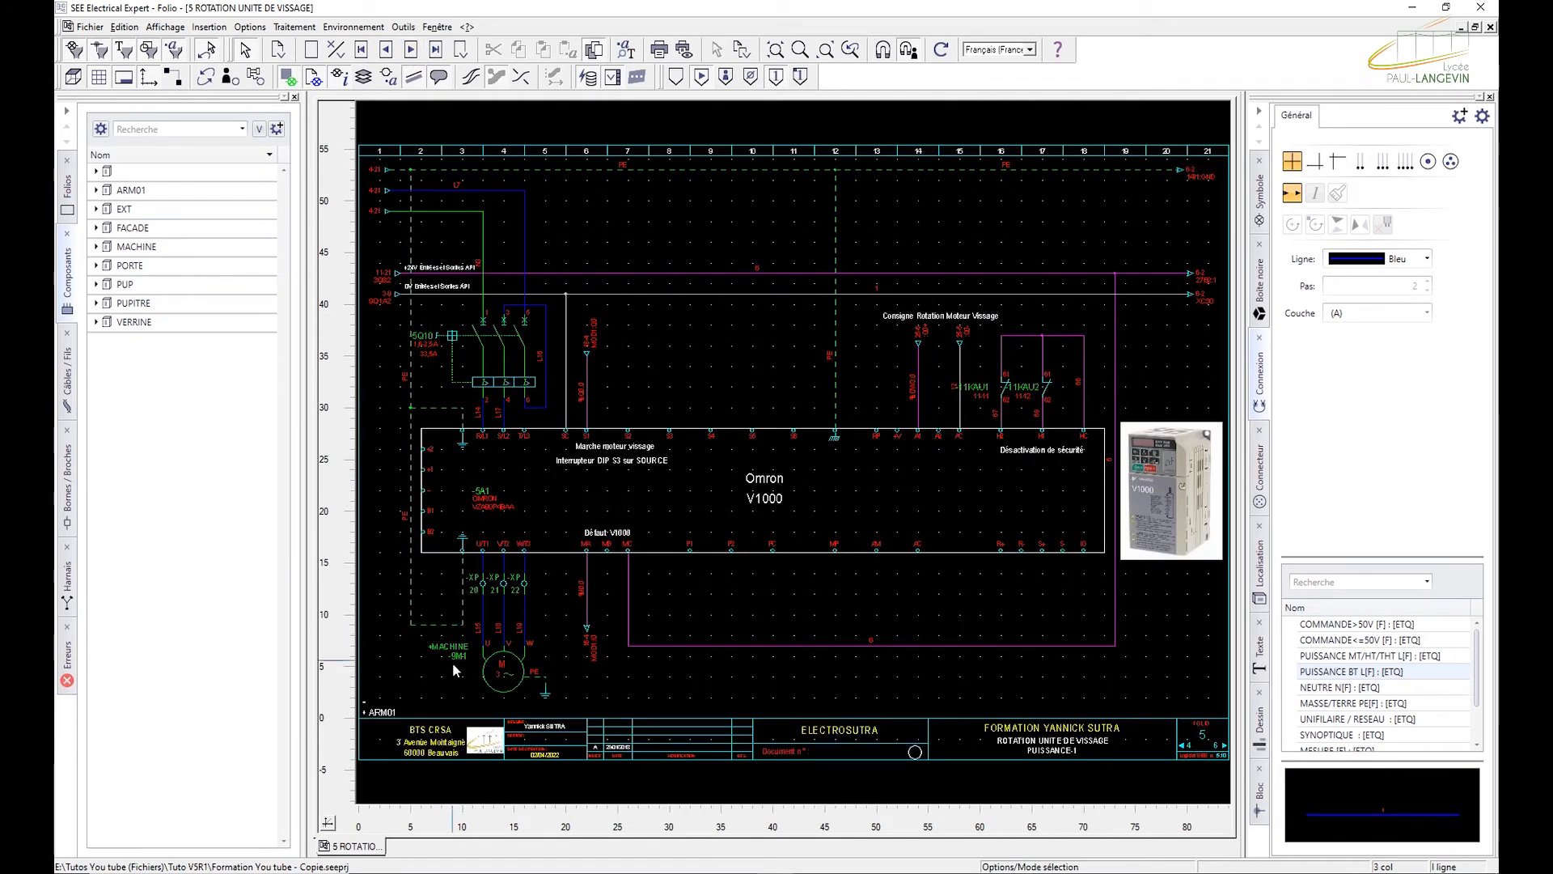
pyautogui.scroll(2, 496, 687)
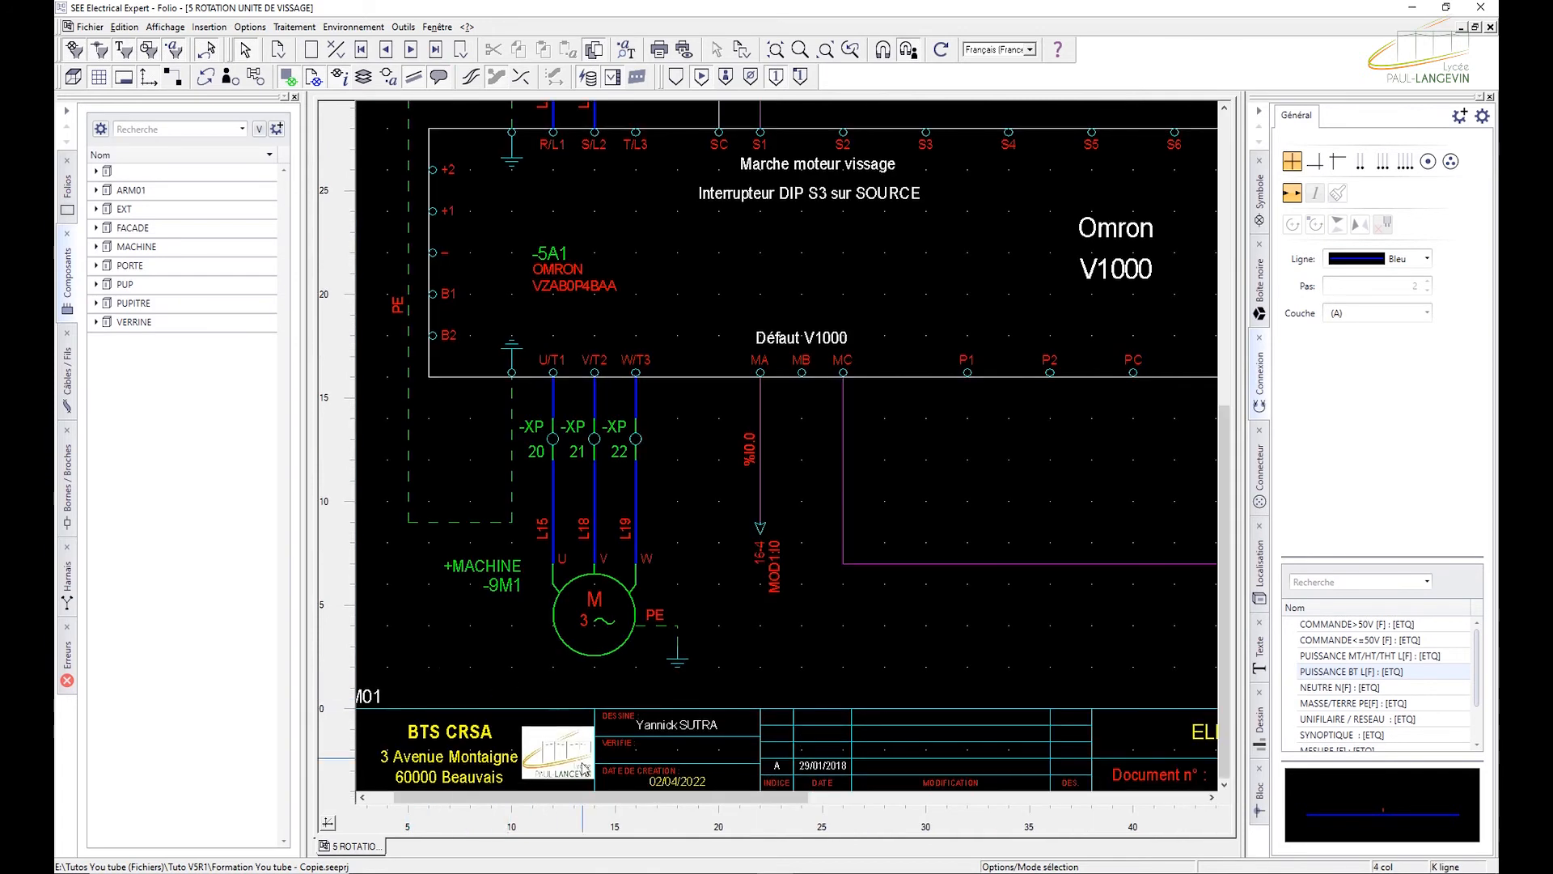
pyautogui.moveTo(585, 797); pyautogui.dragTo(499, 799)
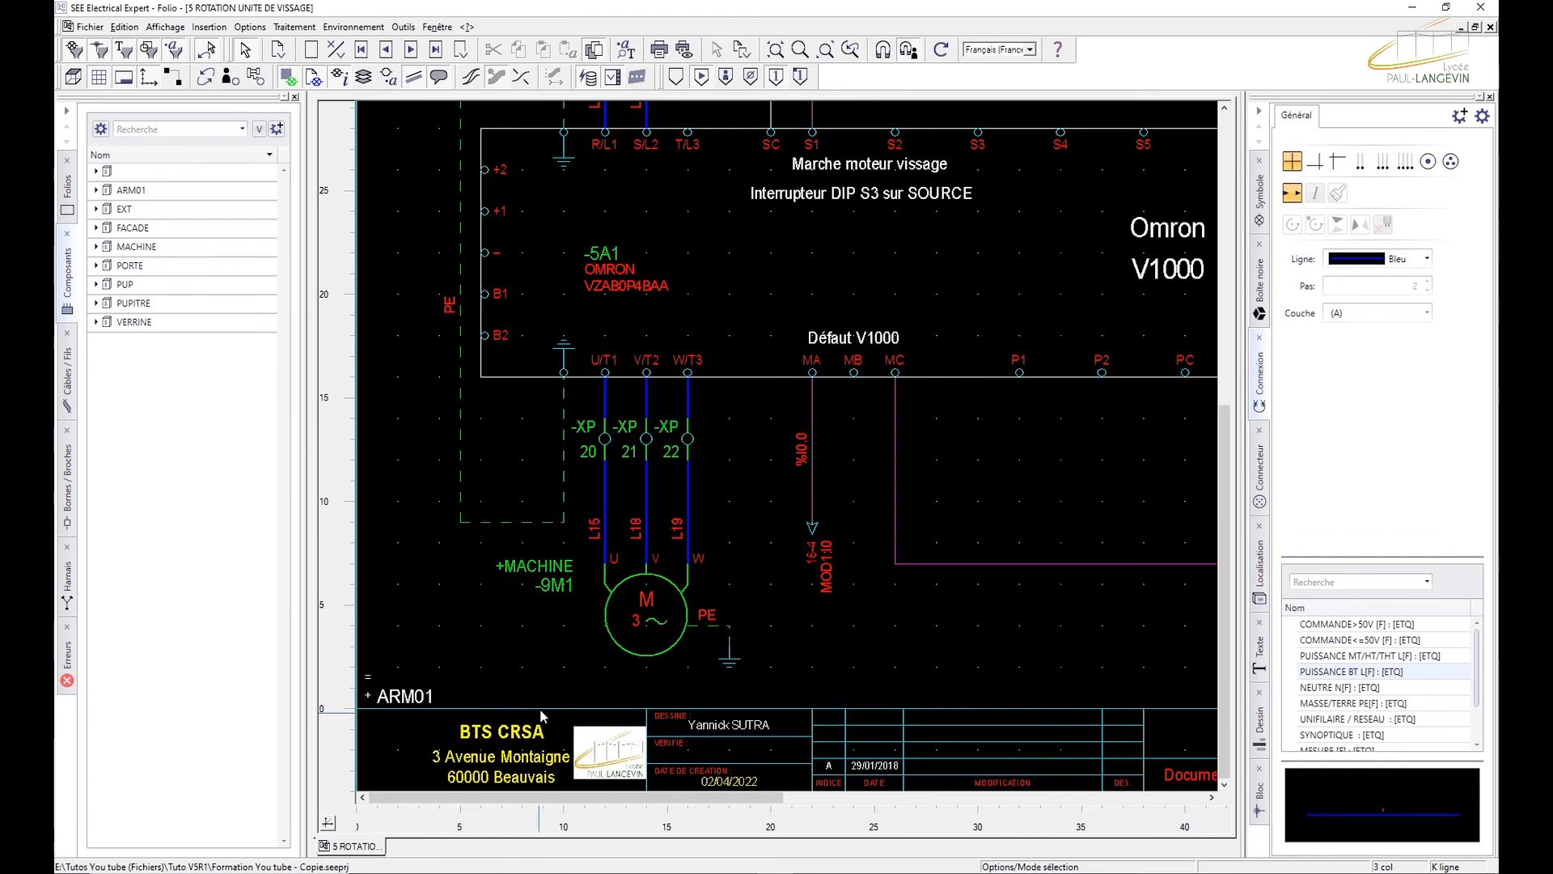
pyautogui.scroll(-3, 513, 639)
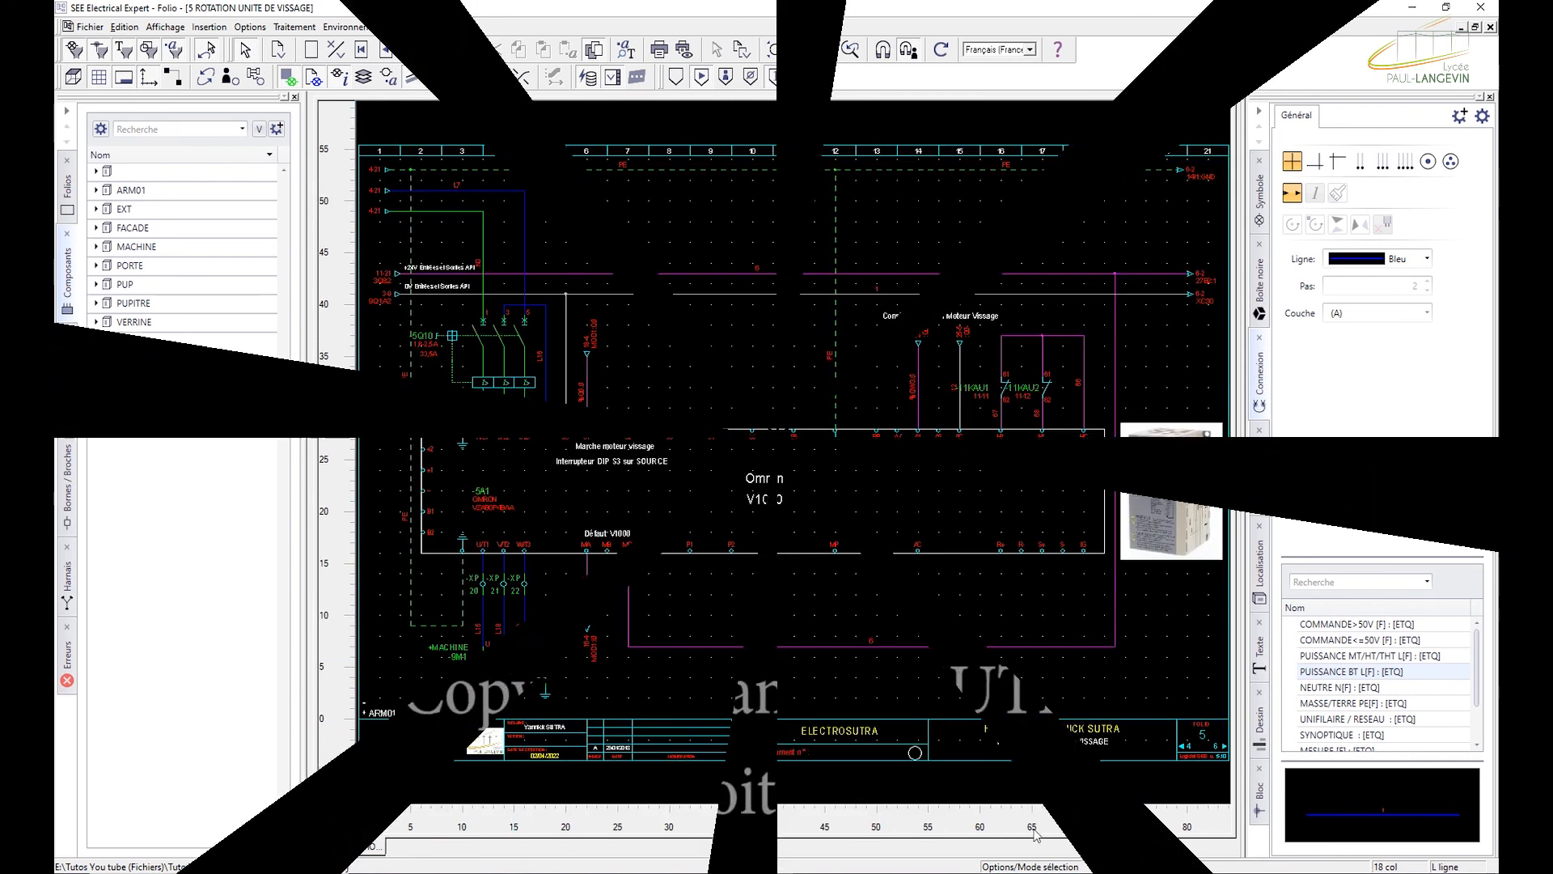